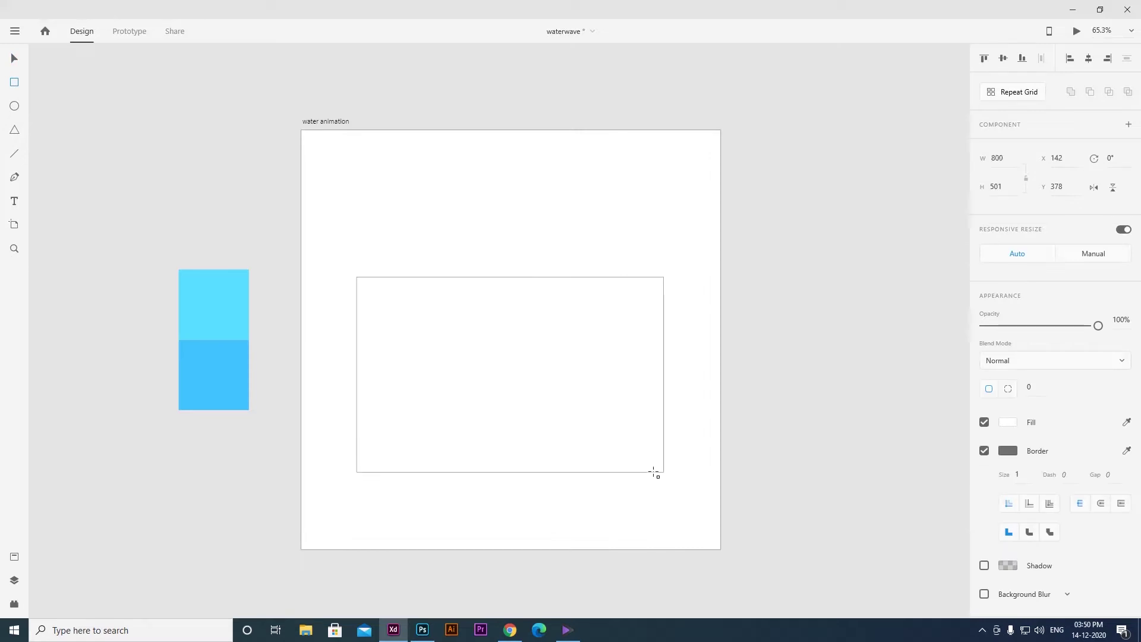
Step: Set the drawn rectangle's size to 750 wide by 500 high
click(1004, 158)
text(750)
key(Tab)
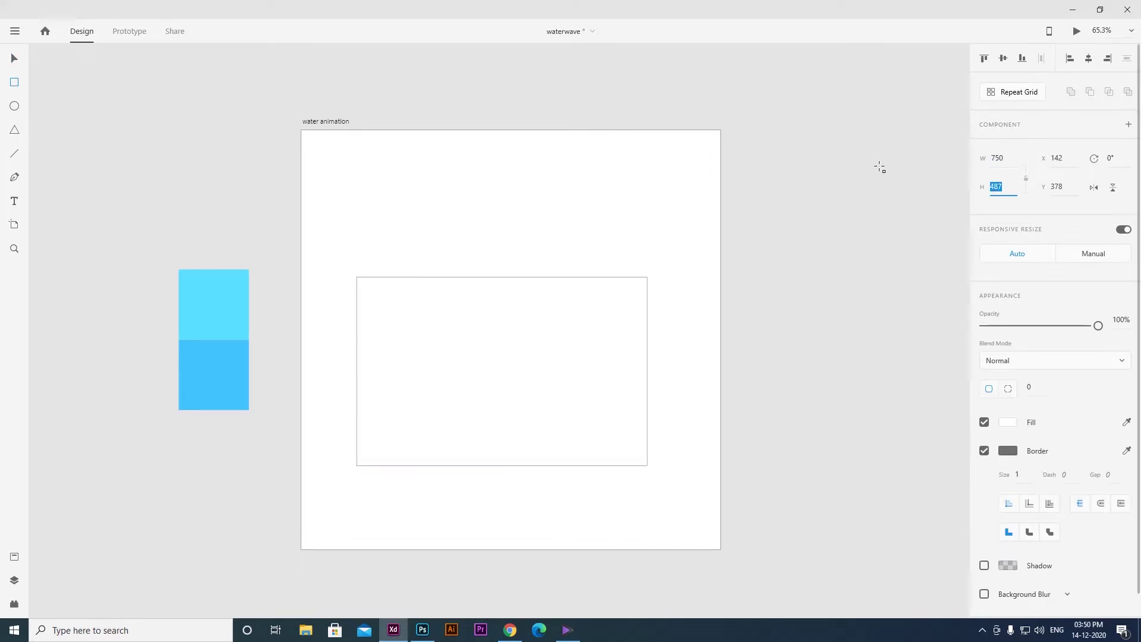
text(500)
key(Return)
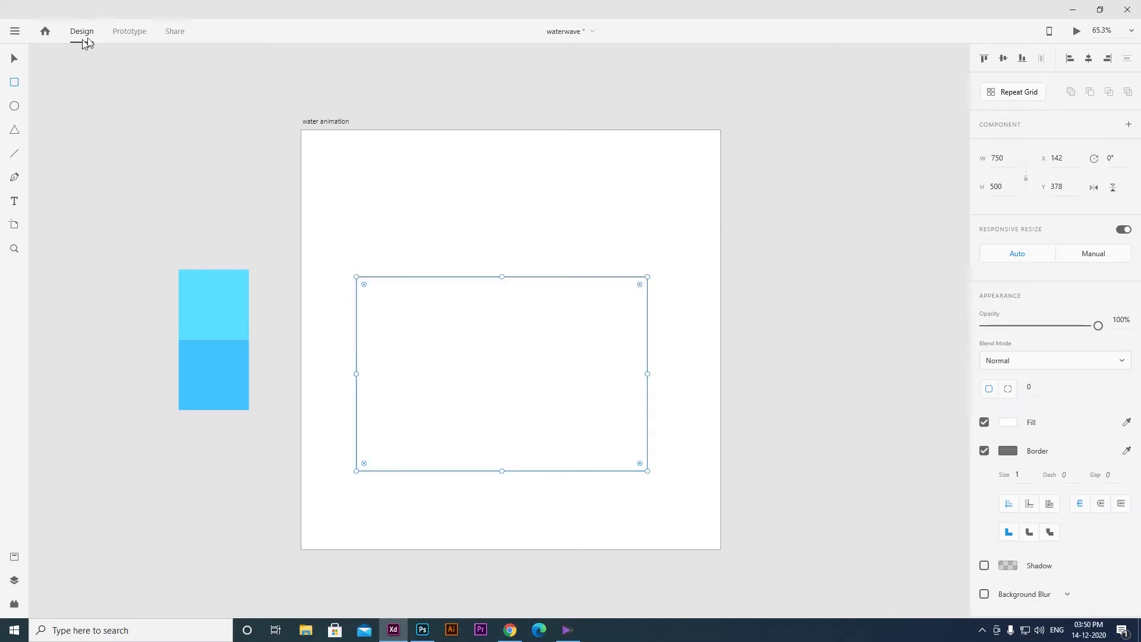
Step: Centre the rectangle horizontally and vertically on the water animation artboard
click(15, 59)
click(444, 232)
click(632, 416)
drag(497, 342, 754, 400)
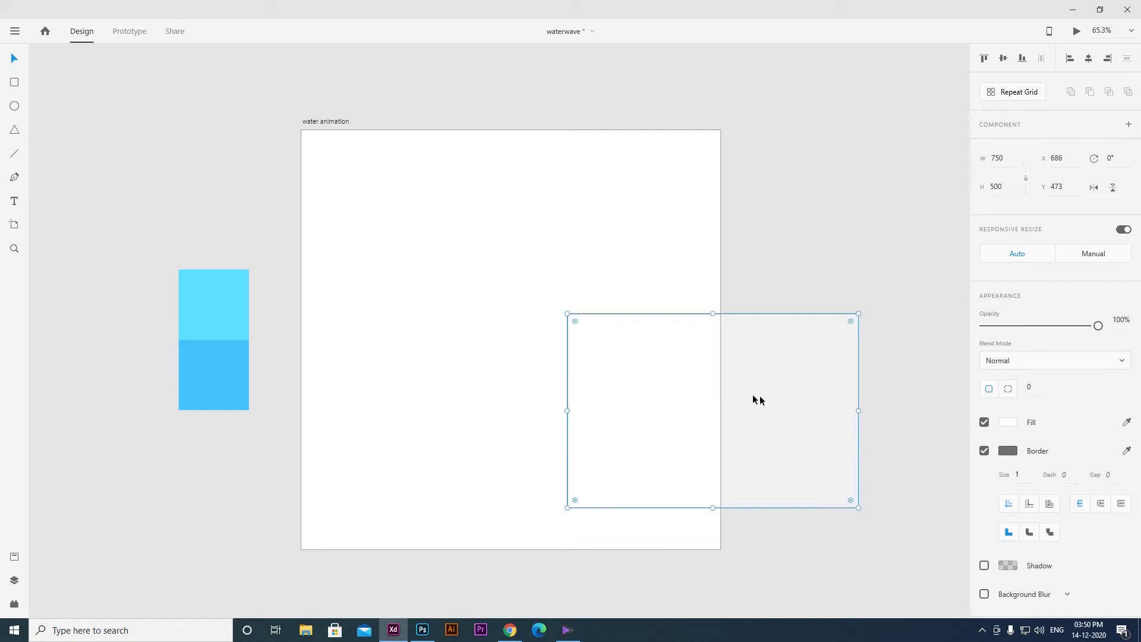
key(shift+c)
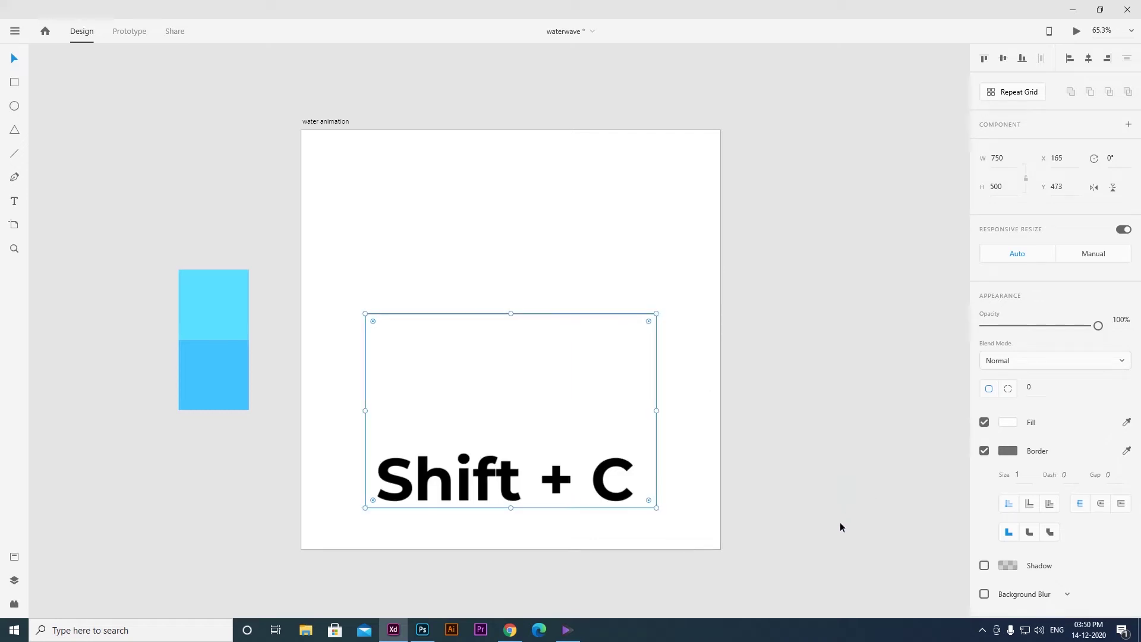
key(shift+m)
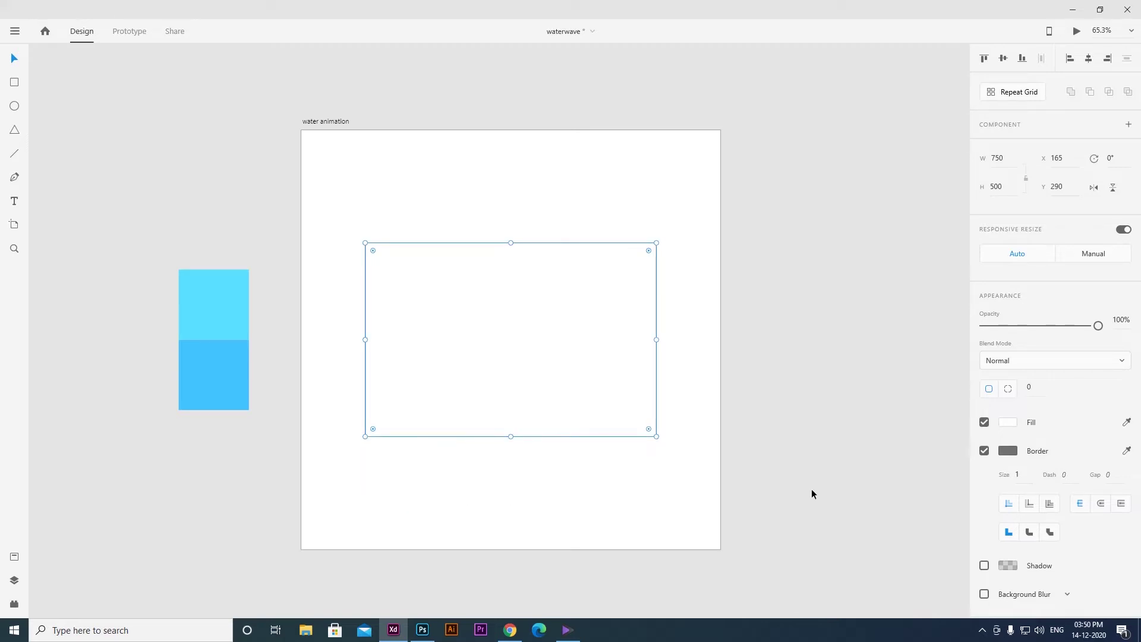
click(763, 352)
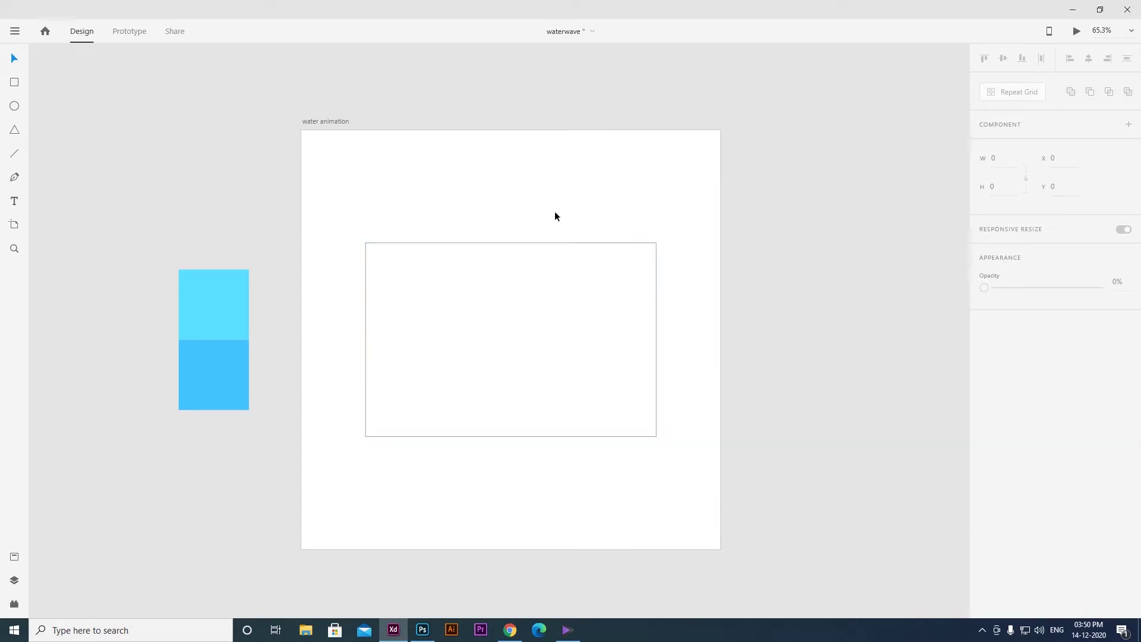
Step: Open the rectangle's path for editing and add two anchor points along its upper edge
click(642, 345)
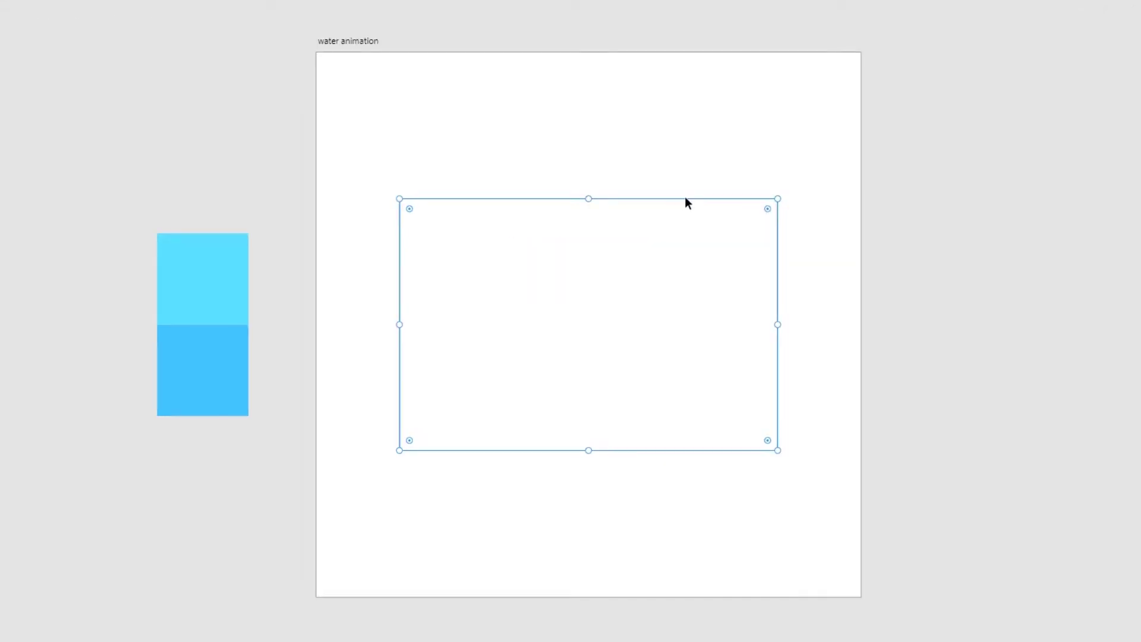
double_click(585, 242)
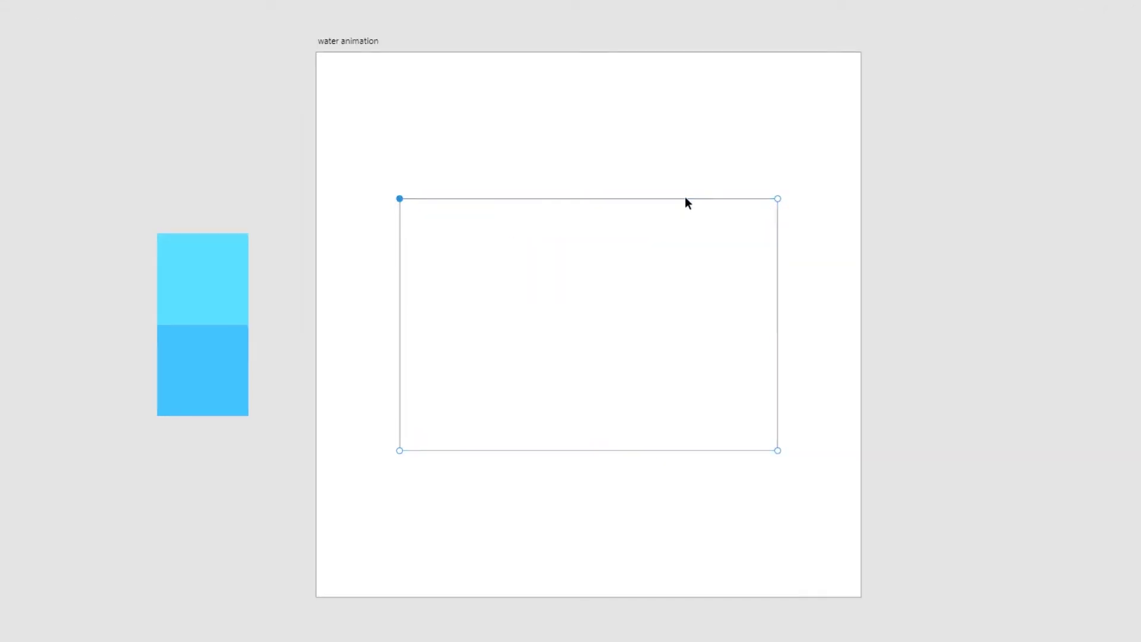
click(685, 199)
click(489, 199)
Step: Nudge the left added anchor point straight down in large increments to form the wave's dip
drag(498, 205, 536, 248)
key(ctrl+z)
key(shift+Down)
key(shift+Down)
key(shift+Down)
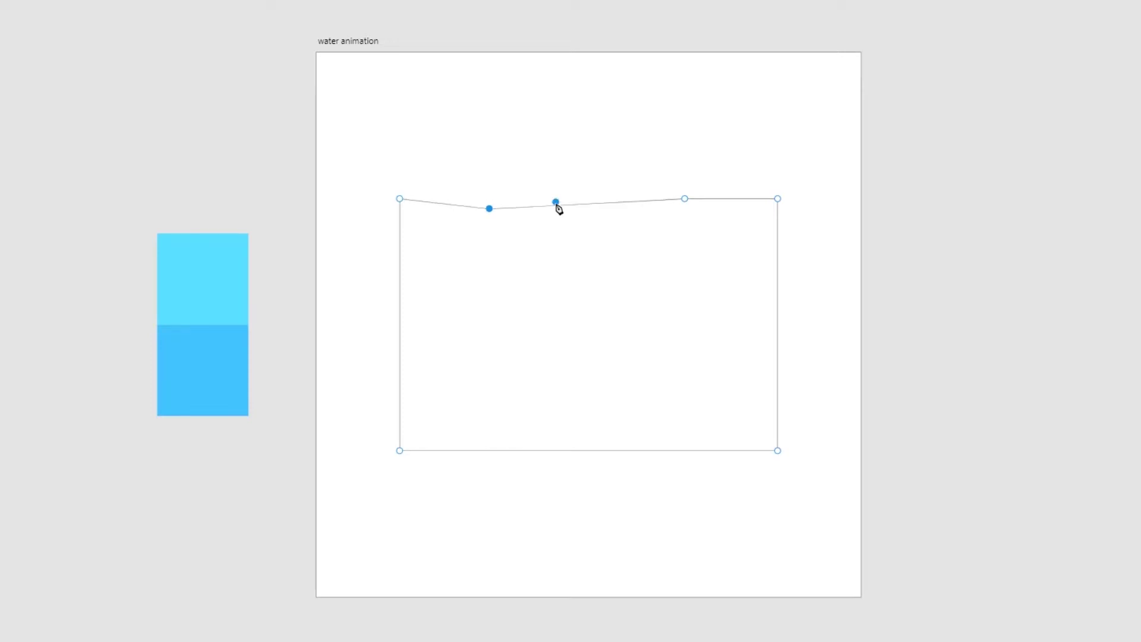
key(shift+Down)
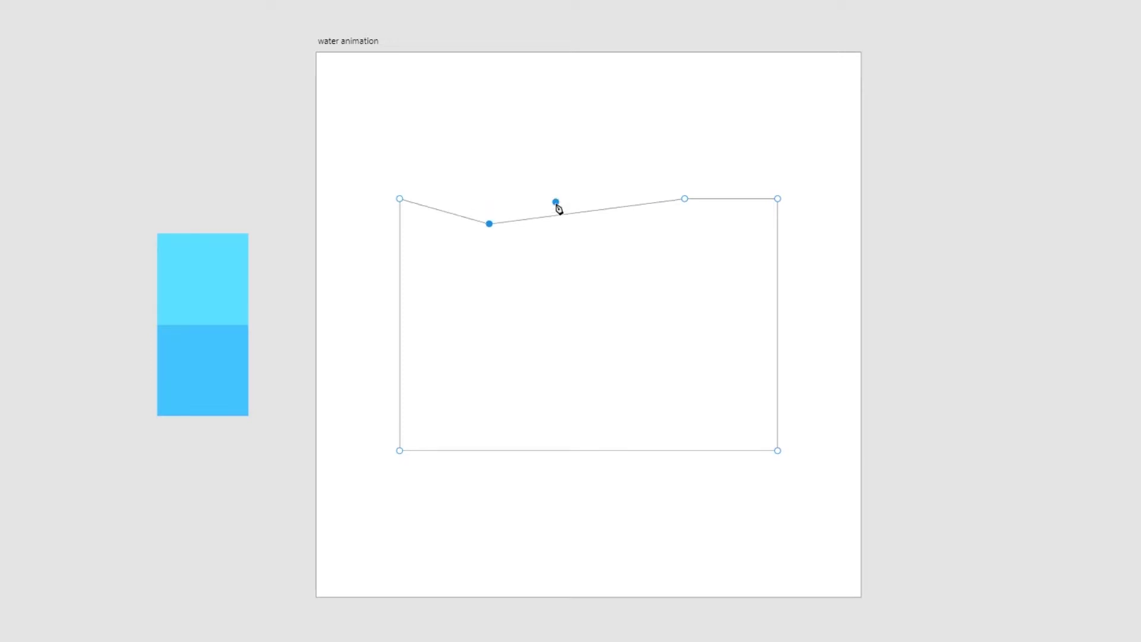
Step: Nudge the right added anchor point straight up in large increments to form the wave's crest
click(685, 199)
key(shift+Up)
key(shift+Up)
key(shift+Up)
key(shift+Up)
key(shift+Up)
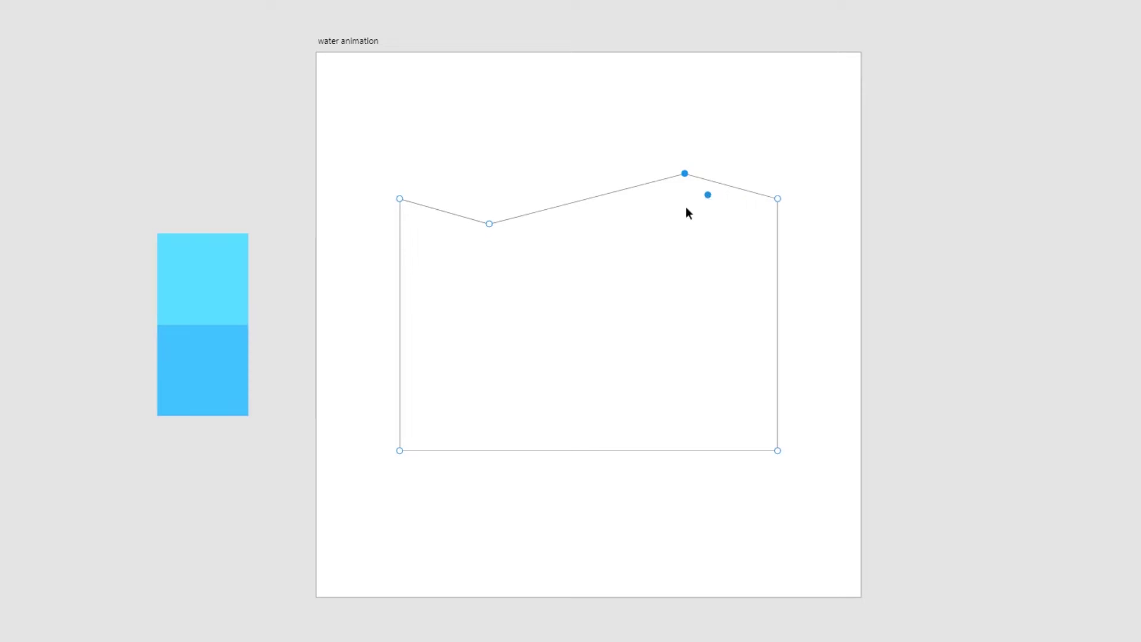
Step: Convert both added anchor points to smooth curves and adjust their positions and the crest's handle into an even wave
double_click(685, 174)
double_click(488, 224)
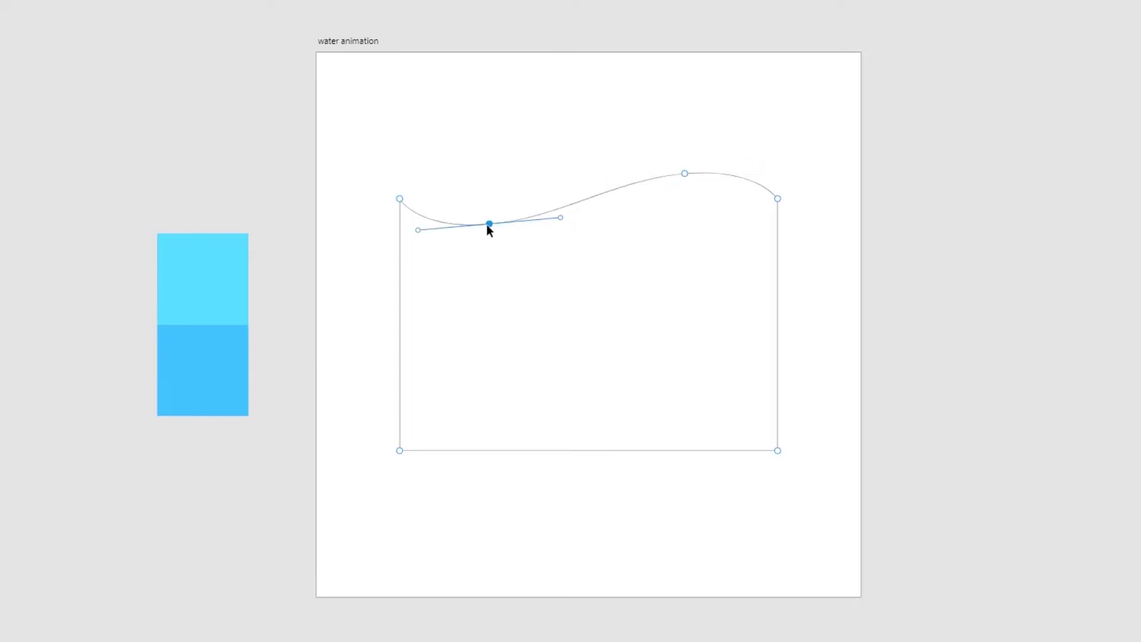
drag(685, 173, 660, 181)
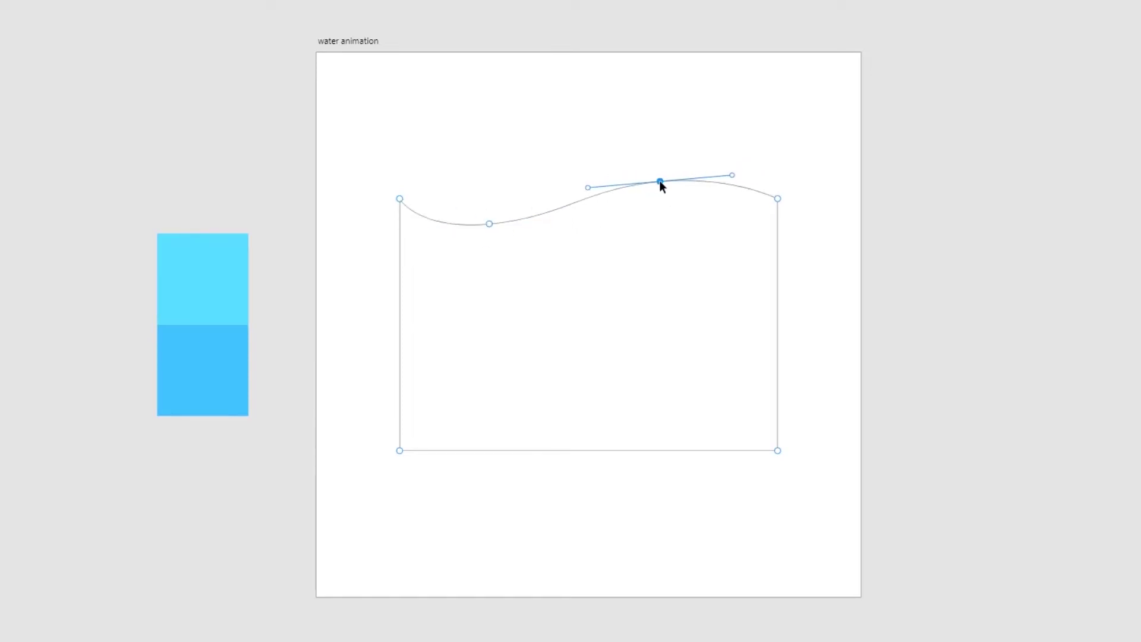
drag(489, 223, 515, 223)
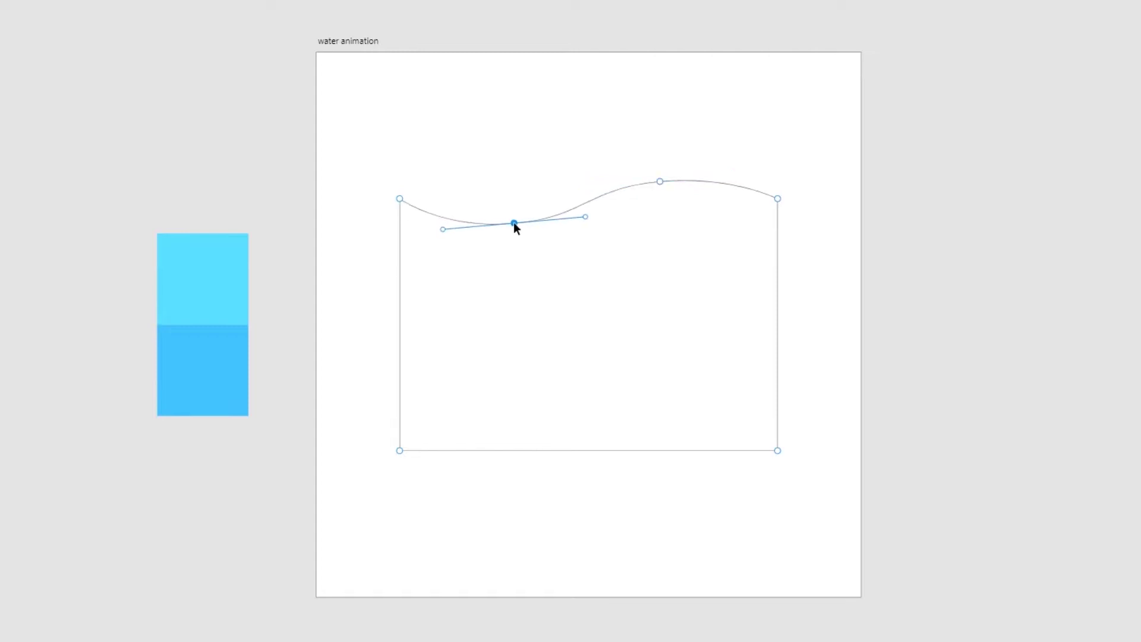
click(660, 181)
drag(732, 177, 730, 171)
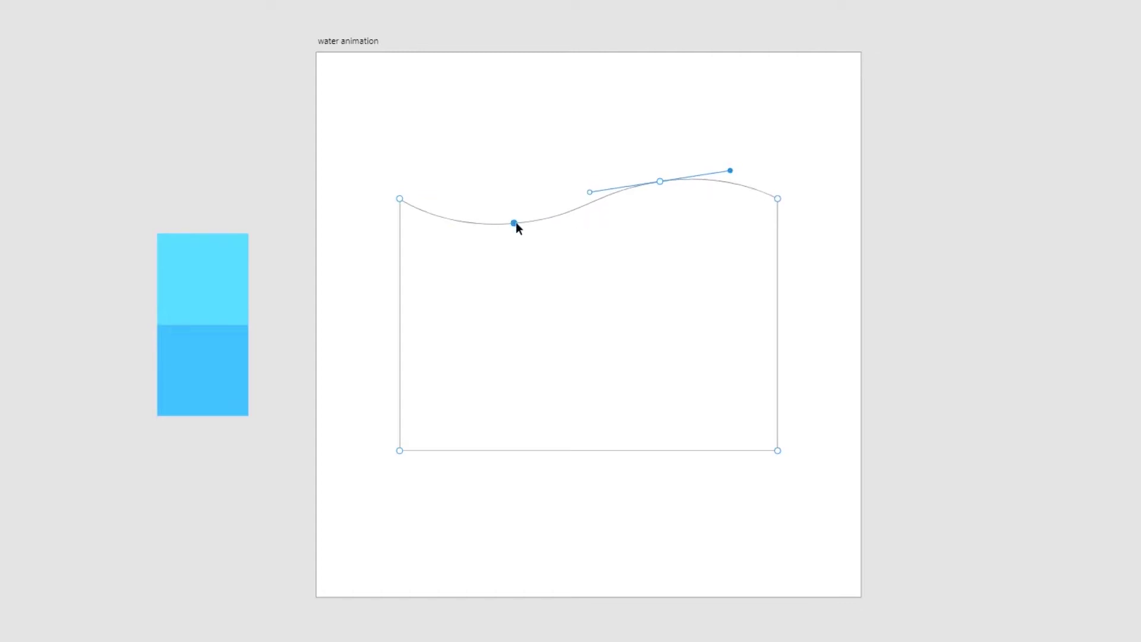
key(Escape)
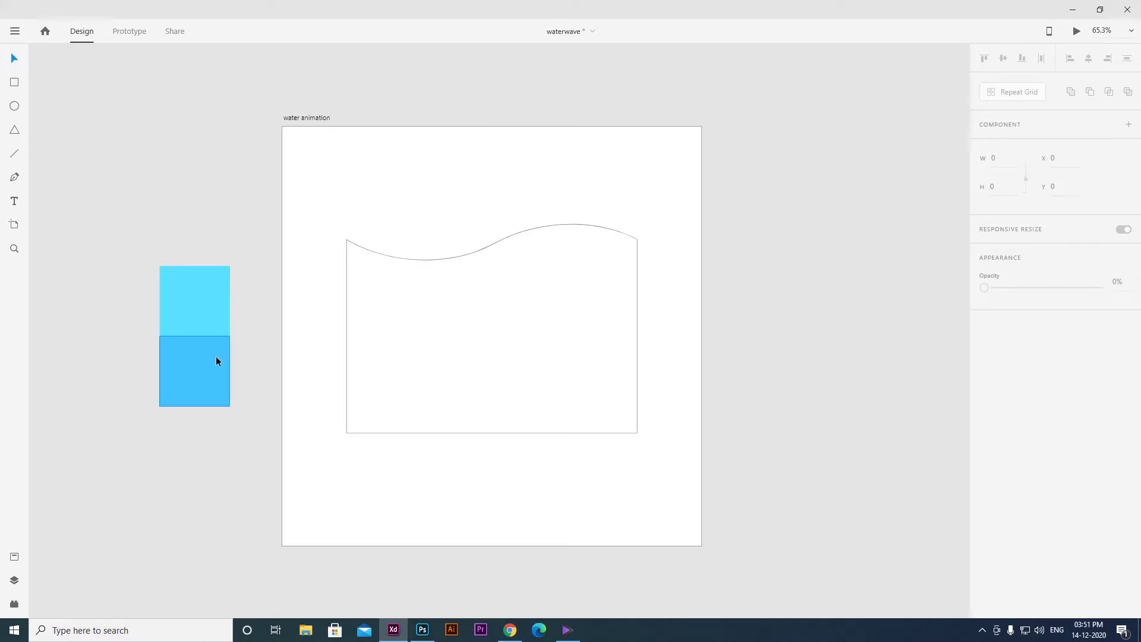
Step: Fill the wave shape with the lighter blue of the upper colour swatch and remove its border
drag(413, 196, 561, 344)
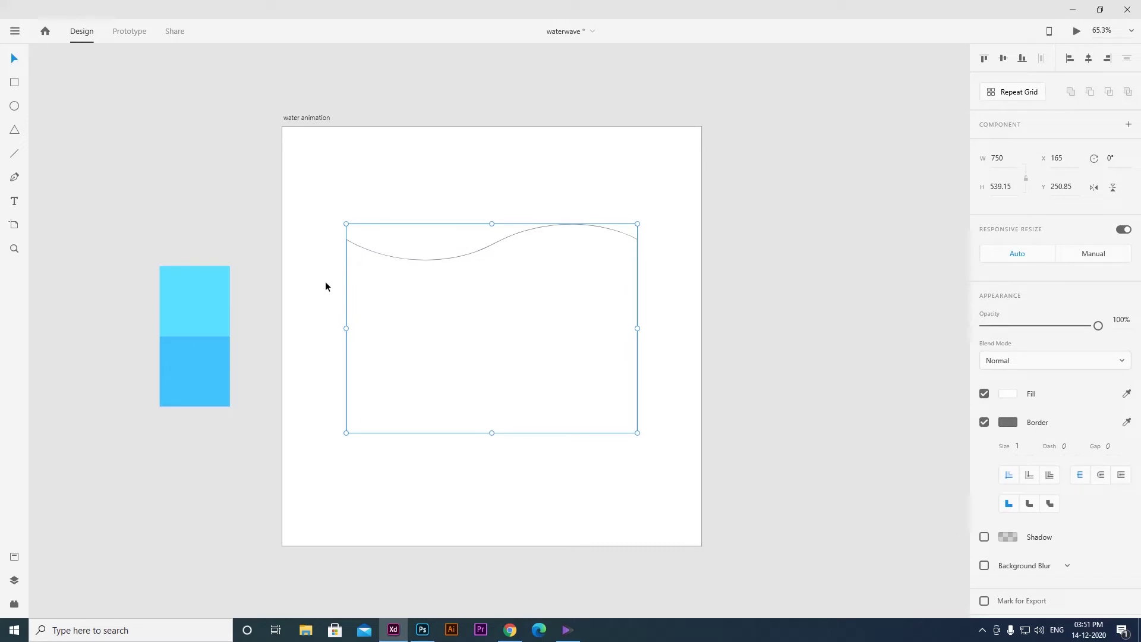
click(195, 301)
click(560, 376)
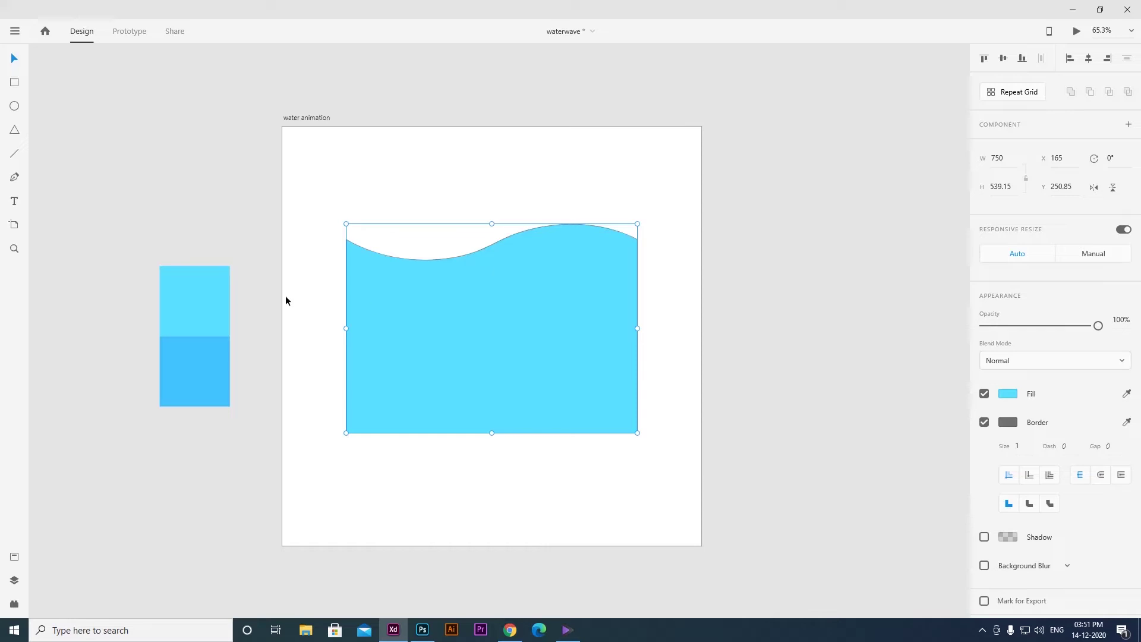
click(454, 224)
drag(452, 192, 526, 321)
click(984, 422)
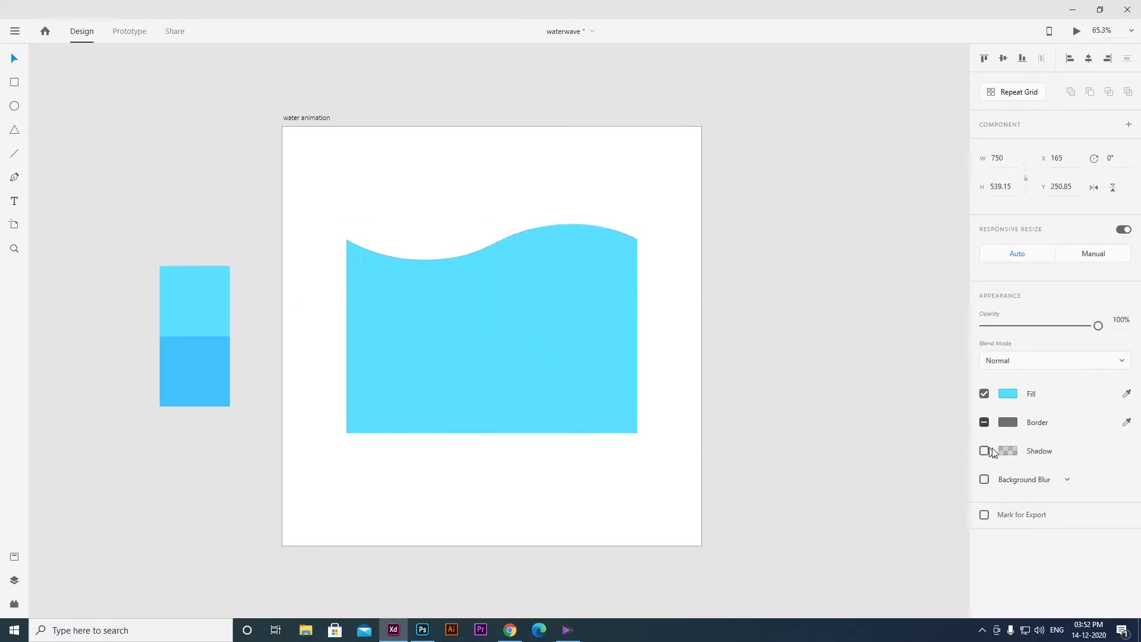
Step: Duplicate the wave so the copy adjoins its right edge, and merge both shapes with the Add operation
drag(387, 333, 670, 360)
click(639, 191)
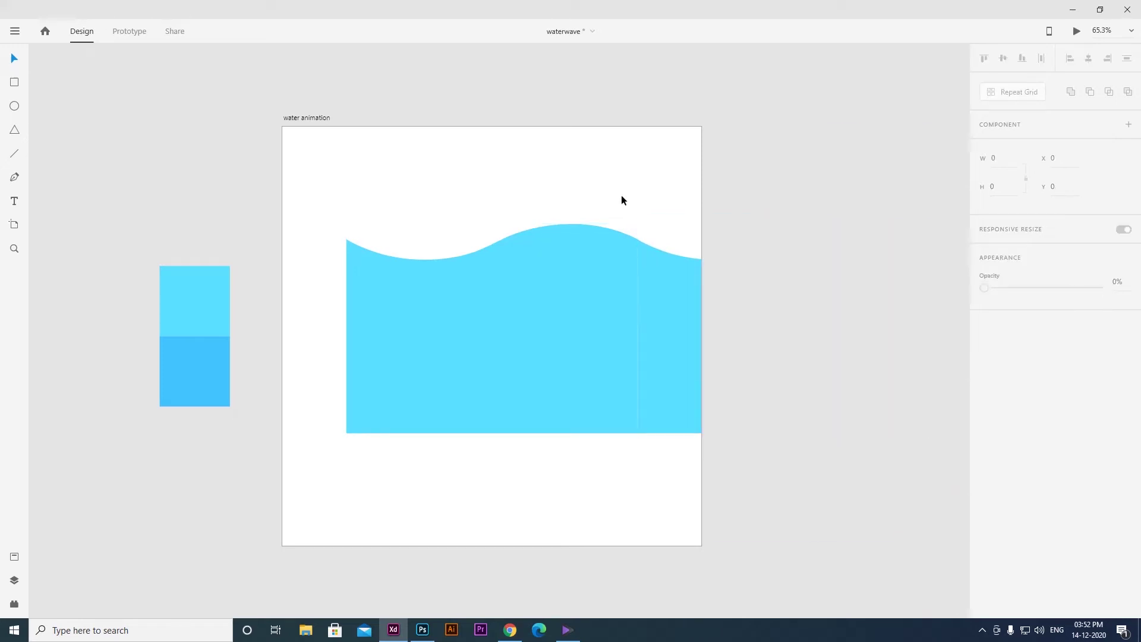
drag(586, 174, 684, 382)
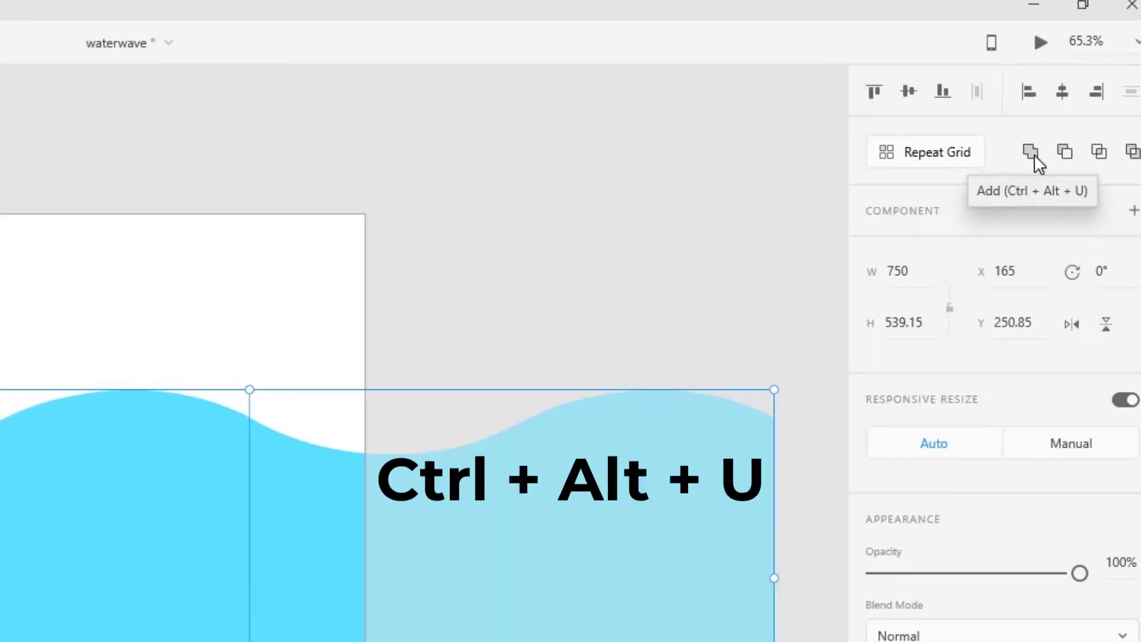
click(1032, 152)
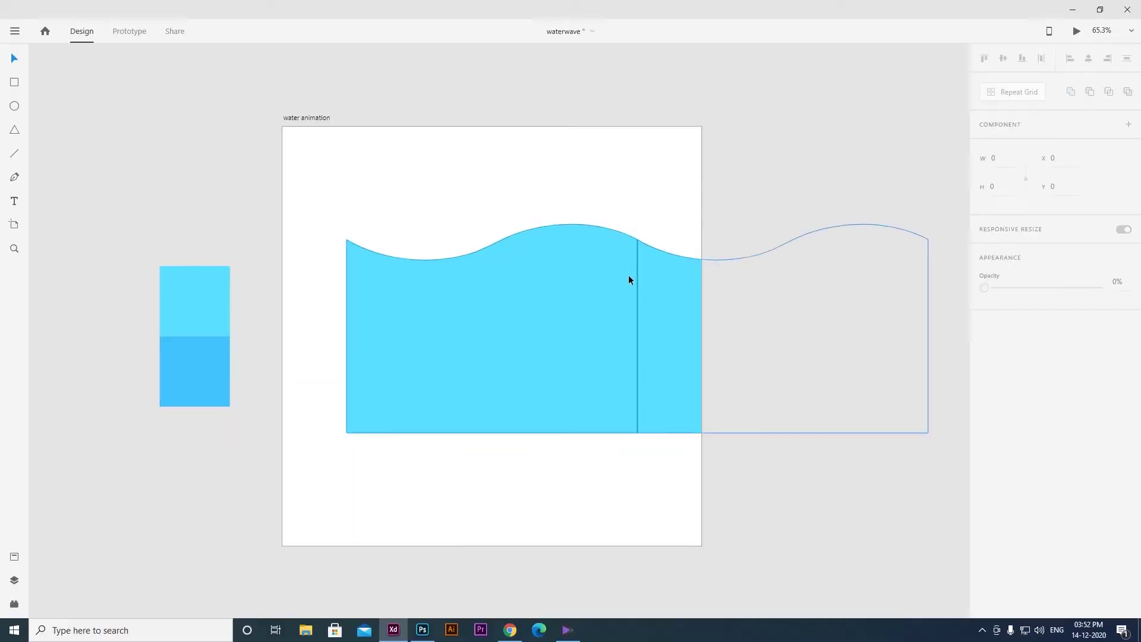
Step: Move the merged wave to the lower part of the artboard, at X 91 and Y about 514
drag(236, 480, 56, 641)
drag(529, 404, 608, 397)
scroll(571, 380, down, 2)
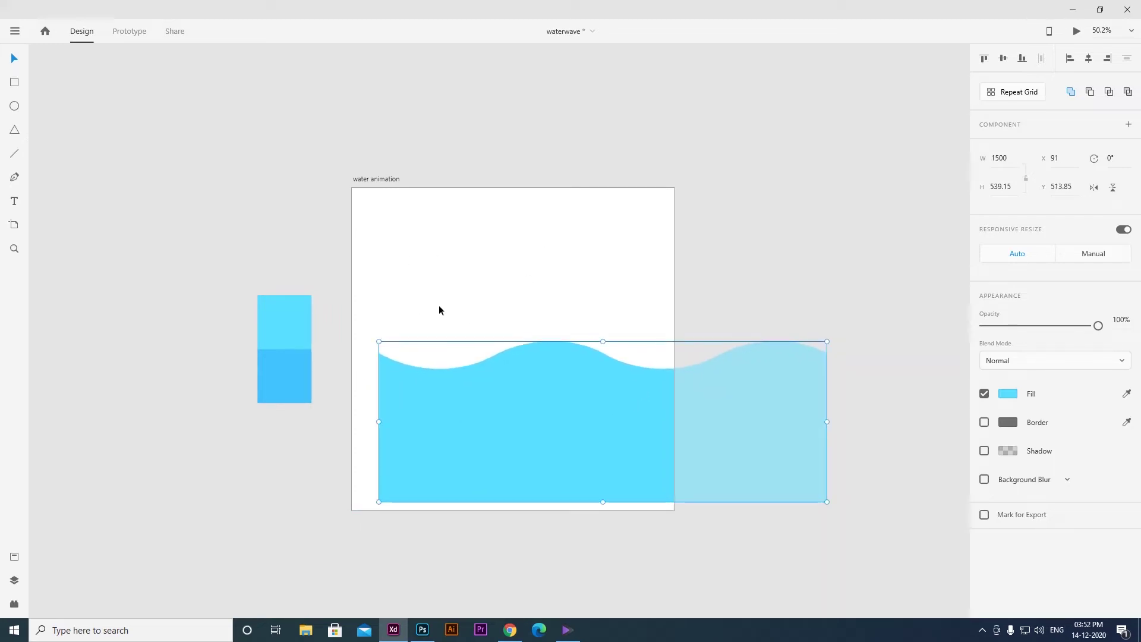
Step: Draw a circle over the wave and set its size to 750 by 750
click(14, 106)
drag(410, 242, 624, 457)
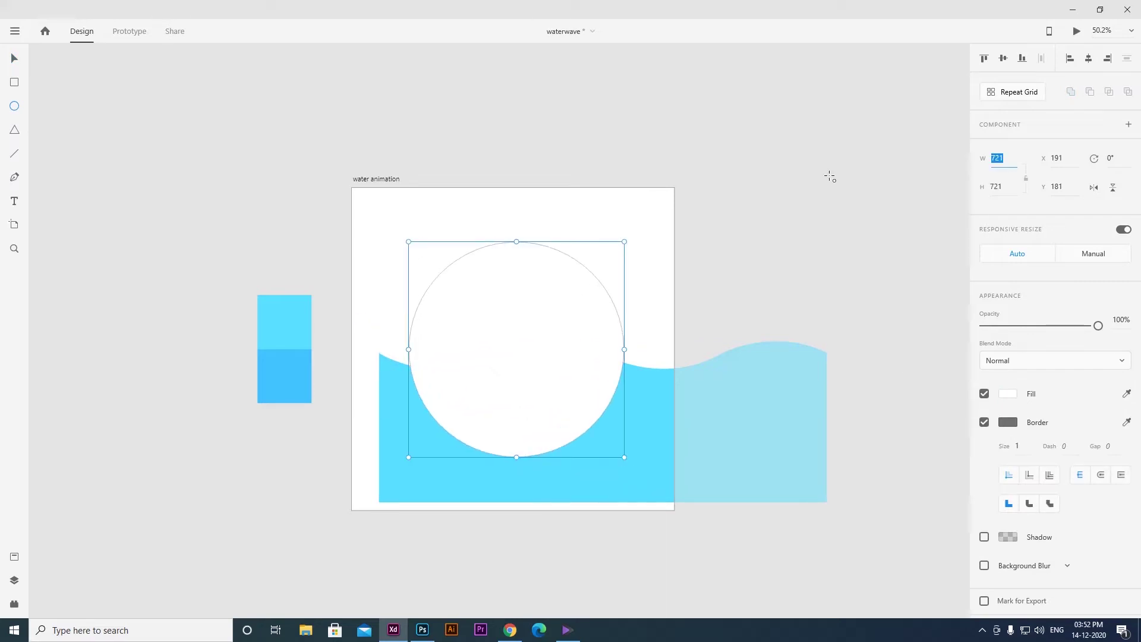
text(750)
key(Tab)
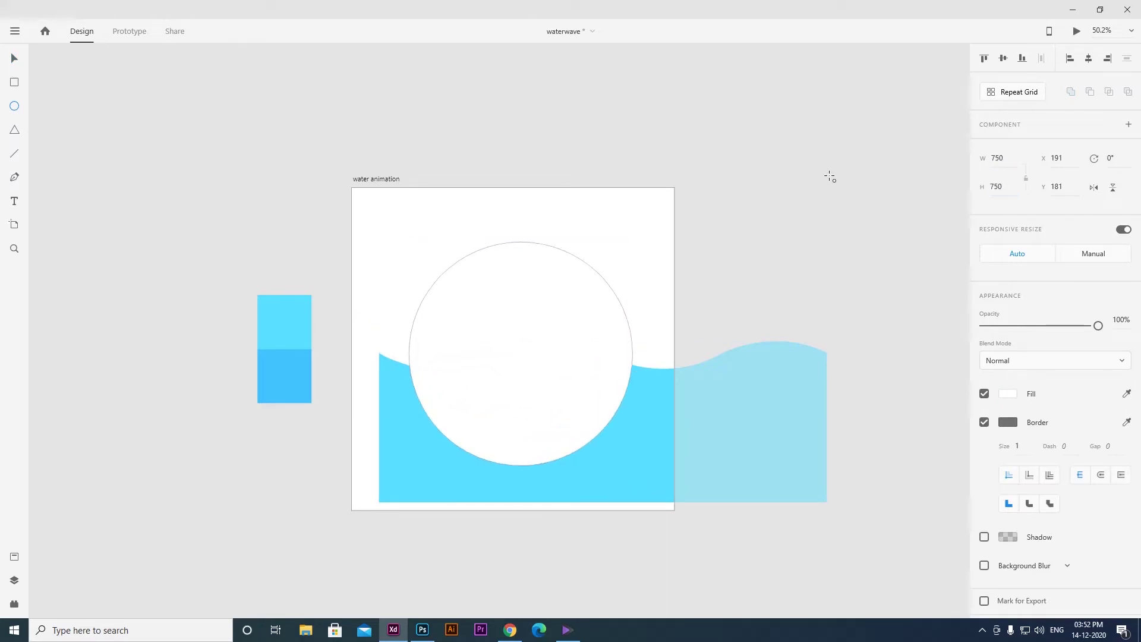
Step: Centre the circle horizontally and vertically on the artboard
drag(523, 380, 547, 390)
key(shift+c)
key(shift+m)
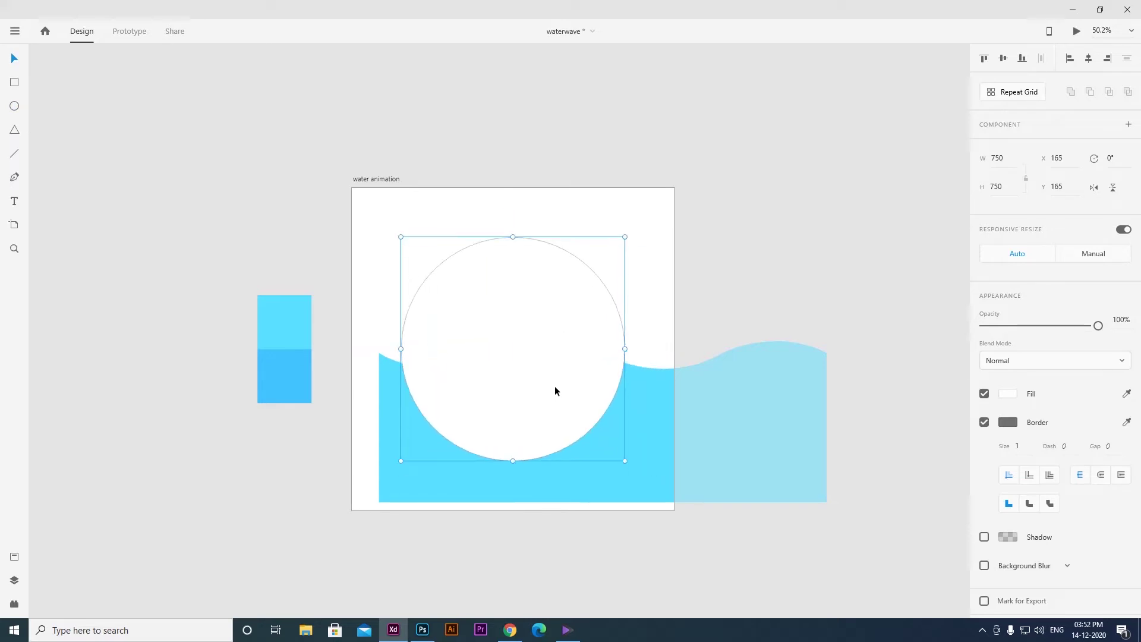
click(732, 307)
Step: Align the merged wave's left edge with the circle at X 165, Y about 476, and select both shapes
drag(639, 473, 659, 465)
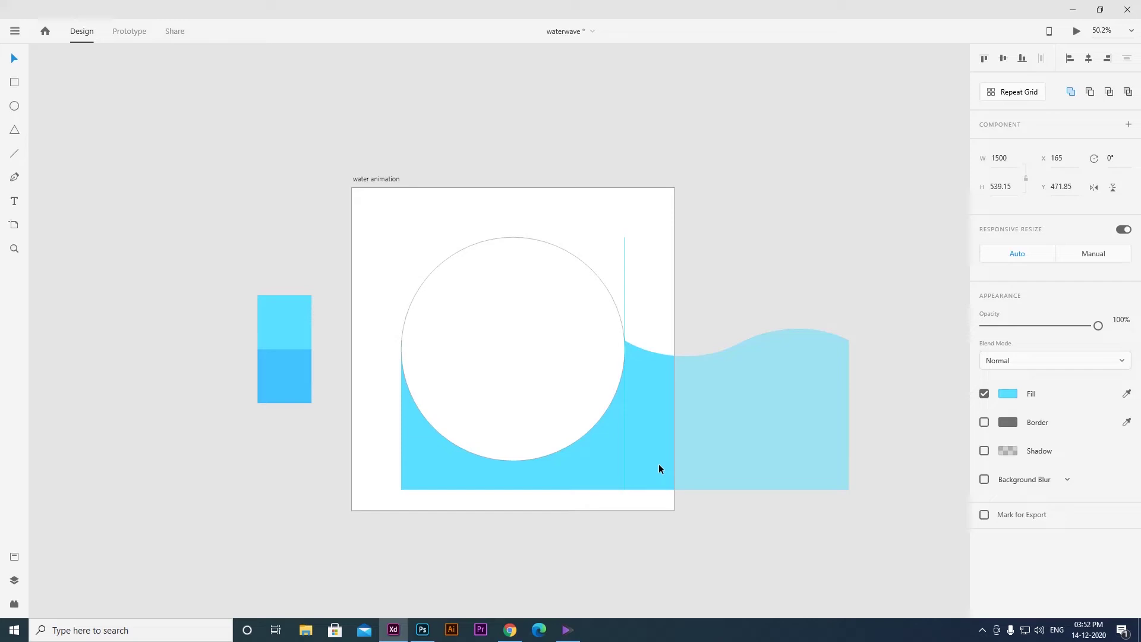
drag(658, 469, 661, 469)
drag(509, 196, 783, 444)
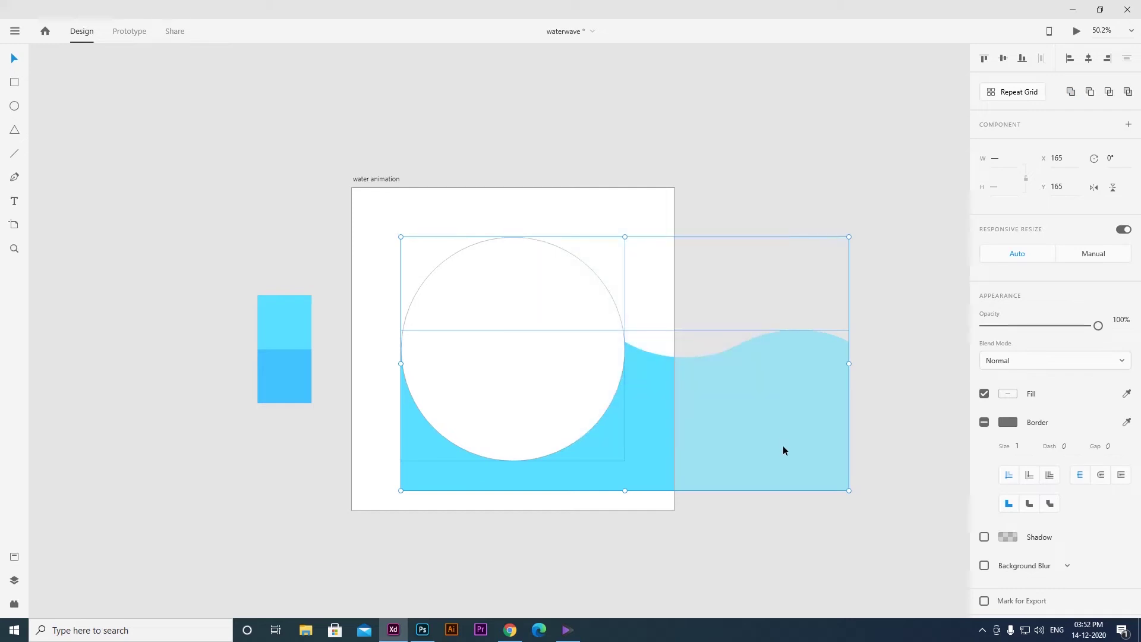
key(ctrl+shift+m)
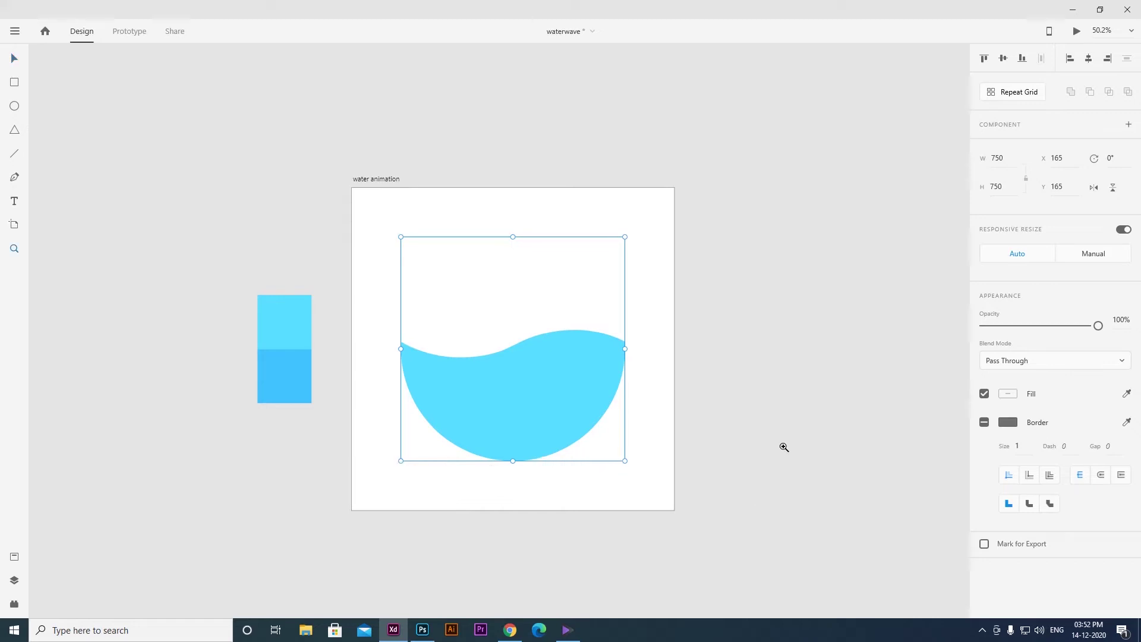
key(ctrl+z)
key(z)
key(v)
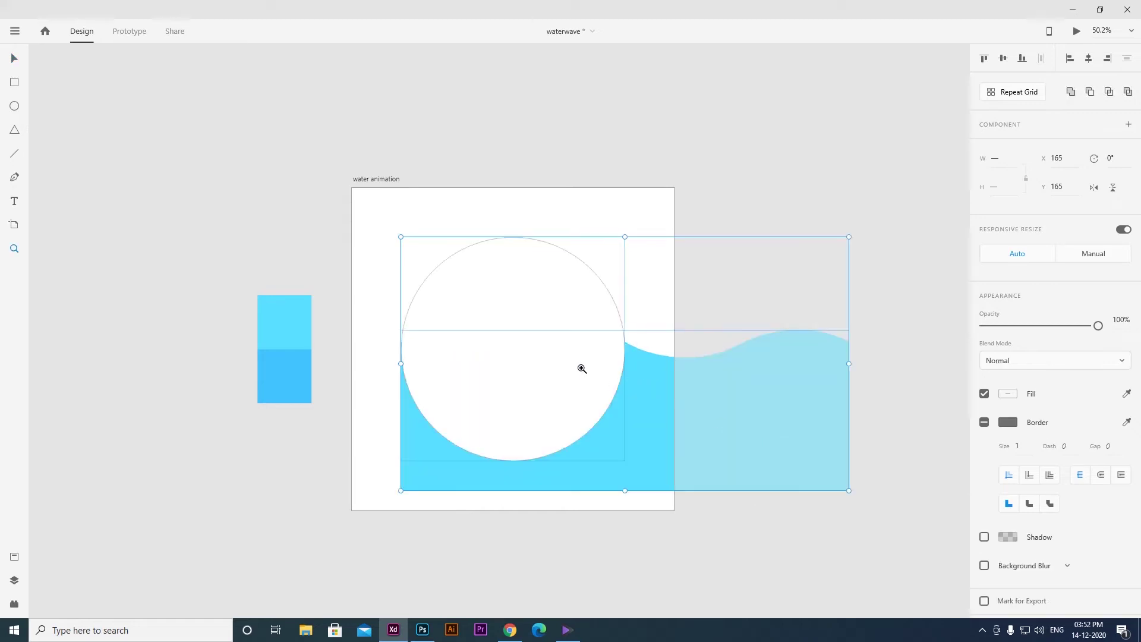
Step: Mask the wave with the circle using Mask with Shape
right_click(570, 372)
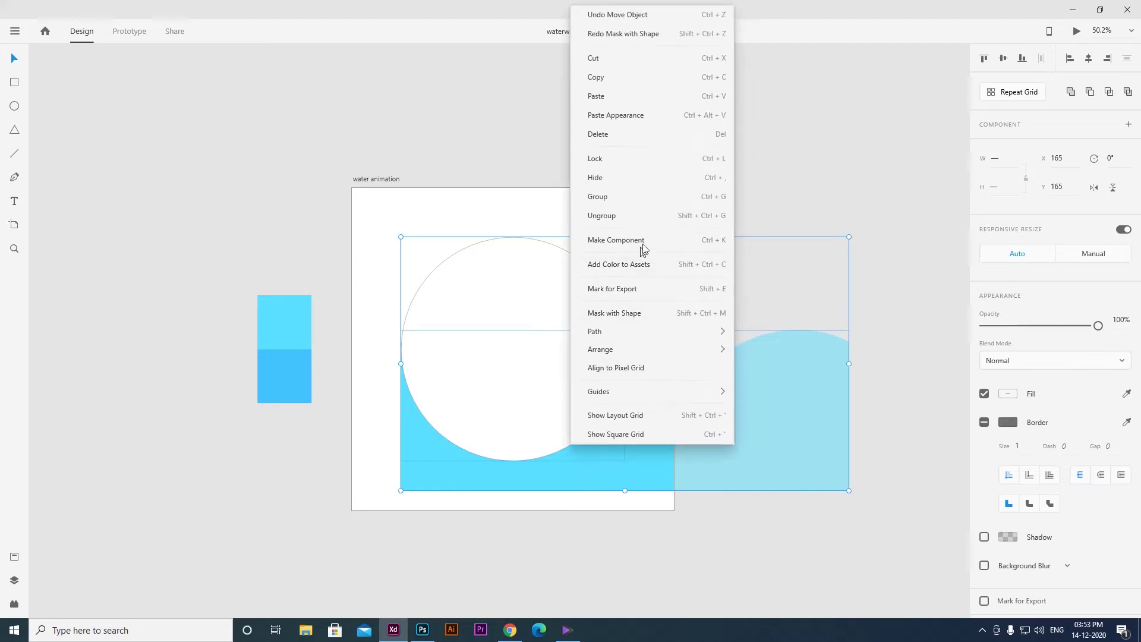
click(683, 320)
click(530, 194)
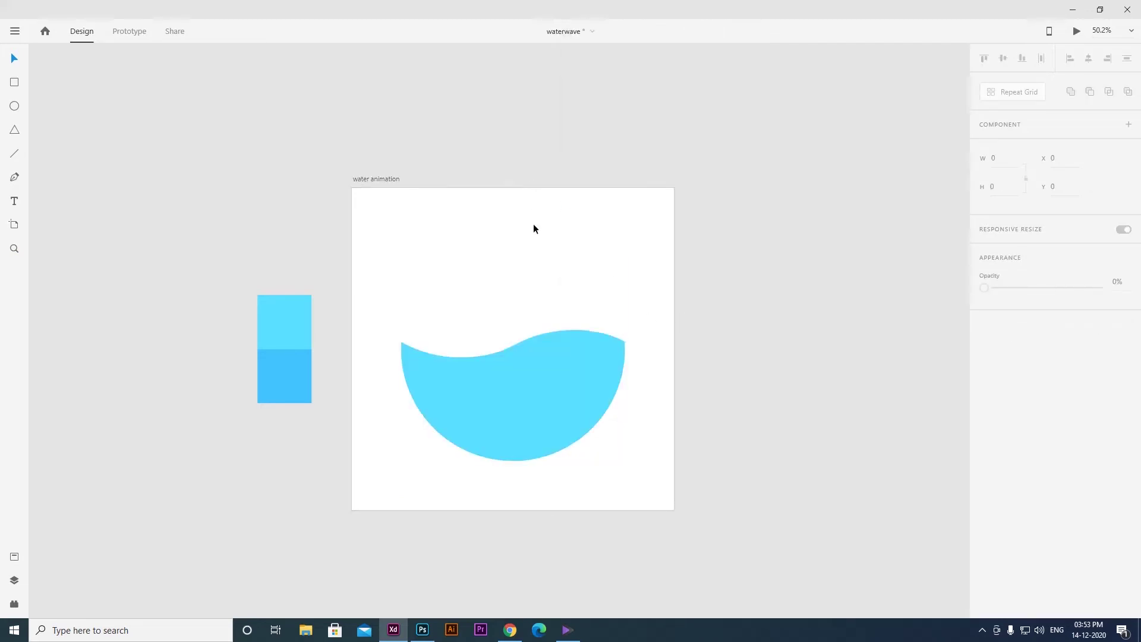
Step: Duplicate the masked wave group in place
drag(390, 214, 682, 502)
drag(558, 429, 516, 407)
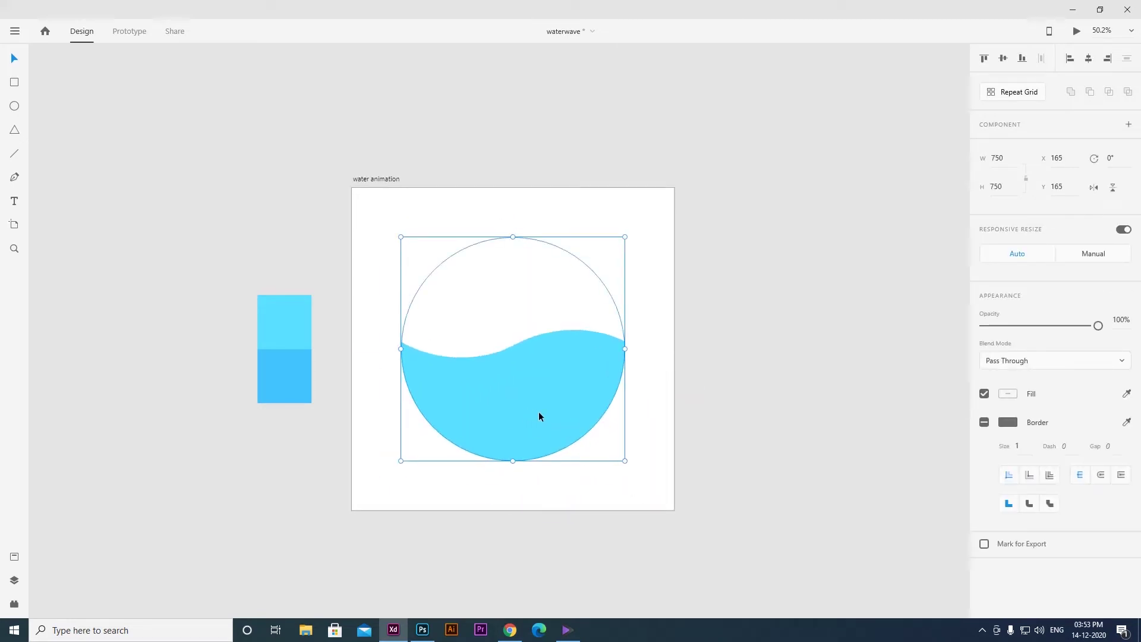
key(ctrl+d)
drag(605, 476, 558, 494)
key(ctrl+z)
Step: Recolour the wave inside the duplicated mask group with the darker blue sampled from the lower swatch
double_click(550, 422)
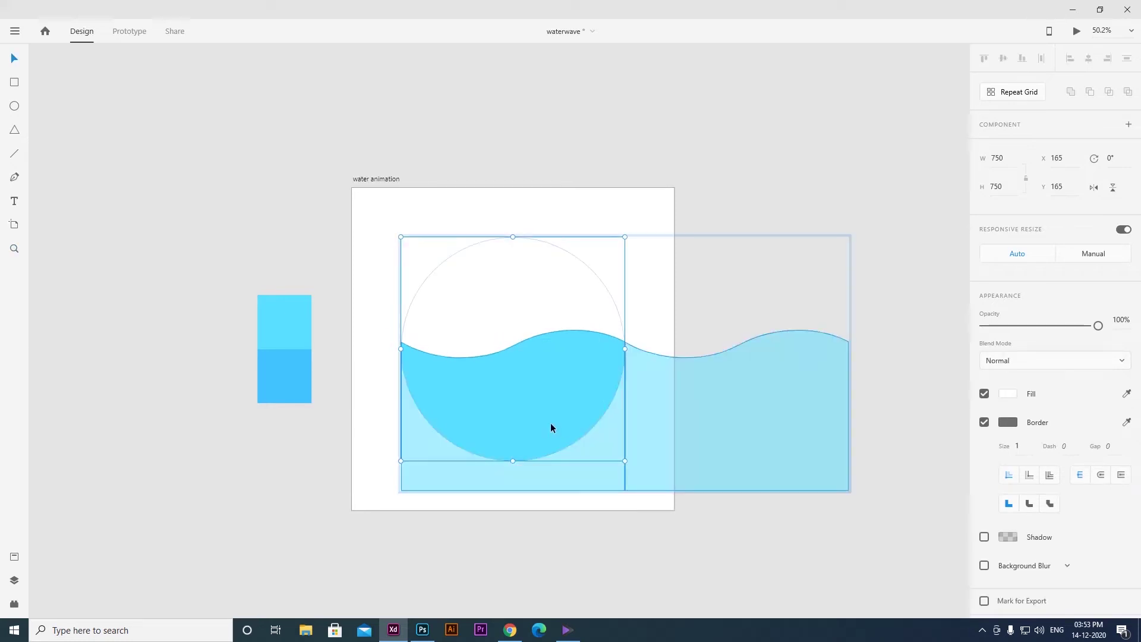
click(656, 385)
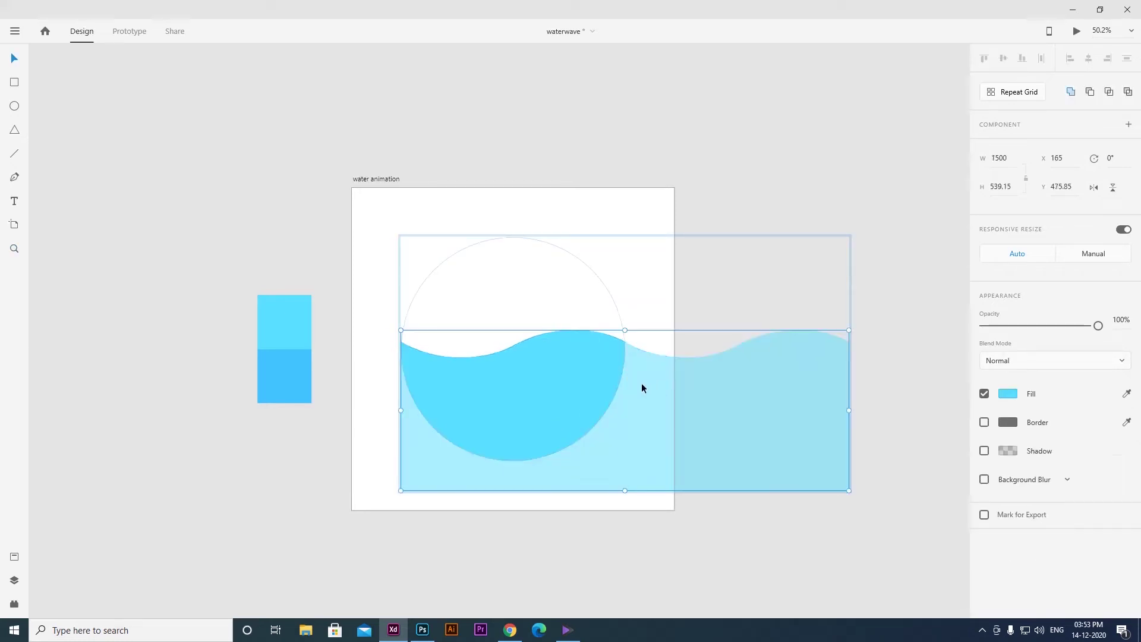
key(i)
click(298, 381)
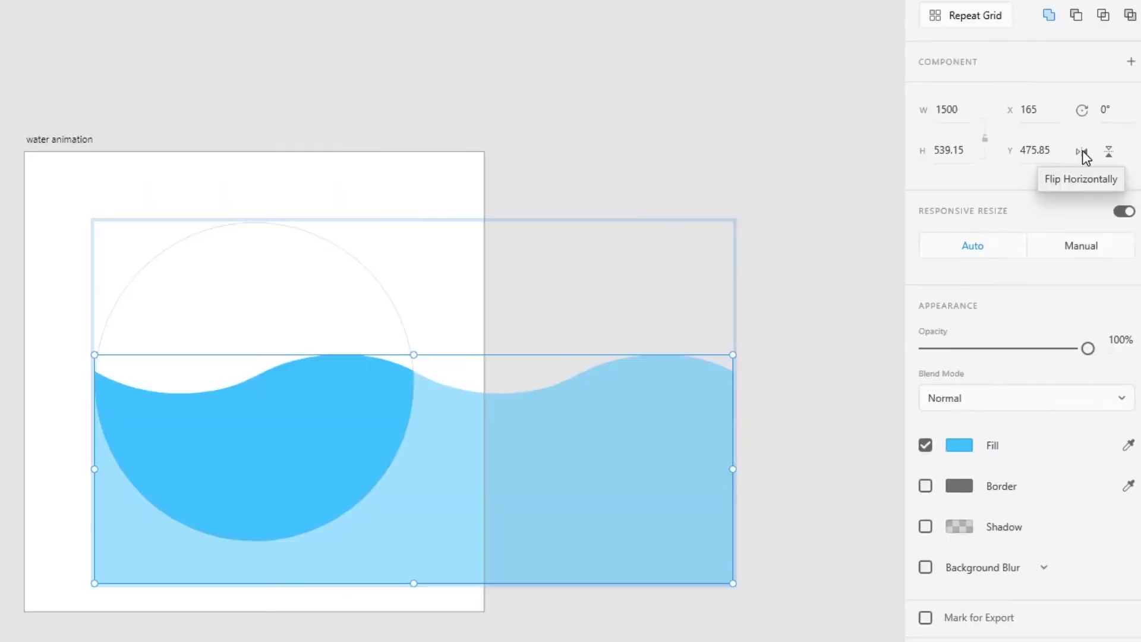
Step: Flip the darker wave horizontally and move it to X -585 so its right end lines up with the circle's right edge
click(1082, 152)
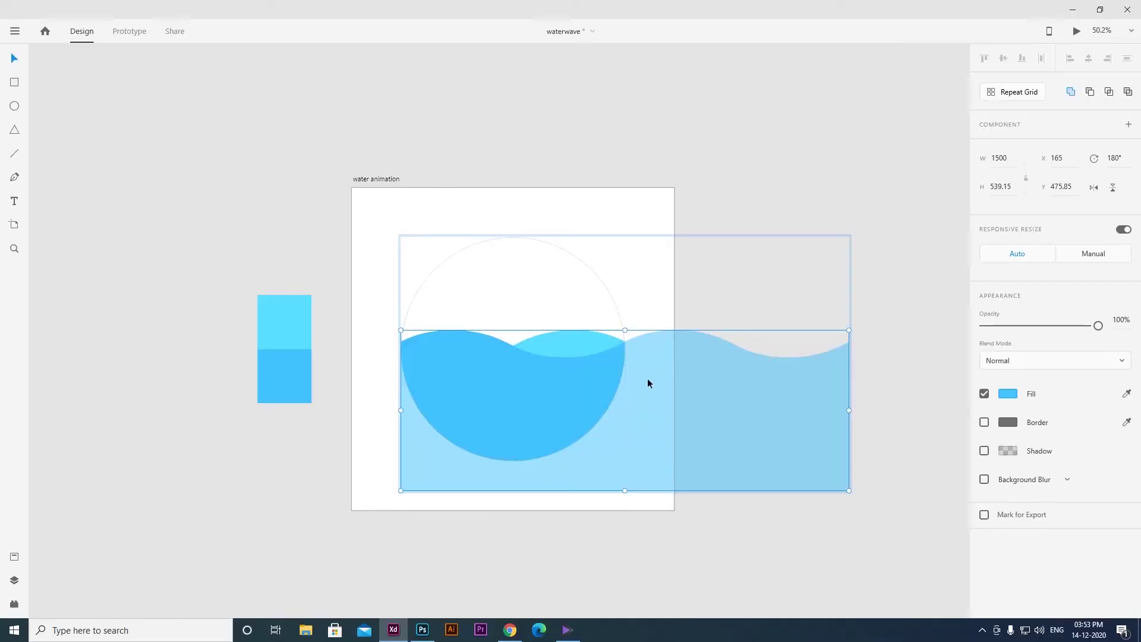
drag(648, 383, 422, 398)
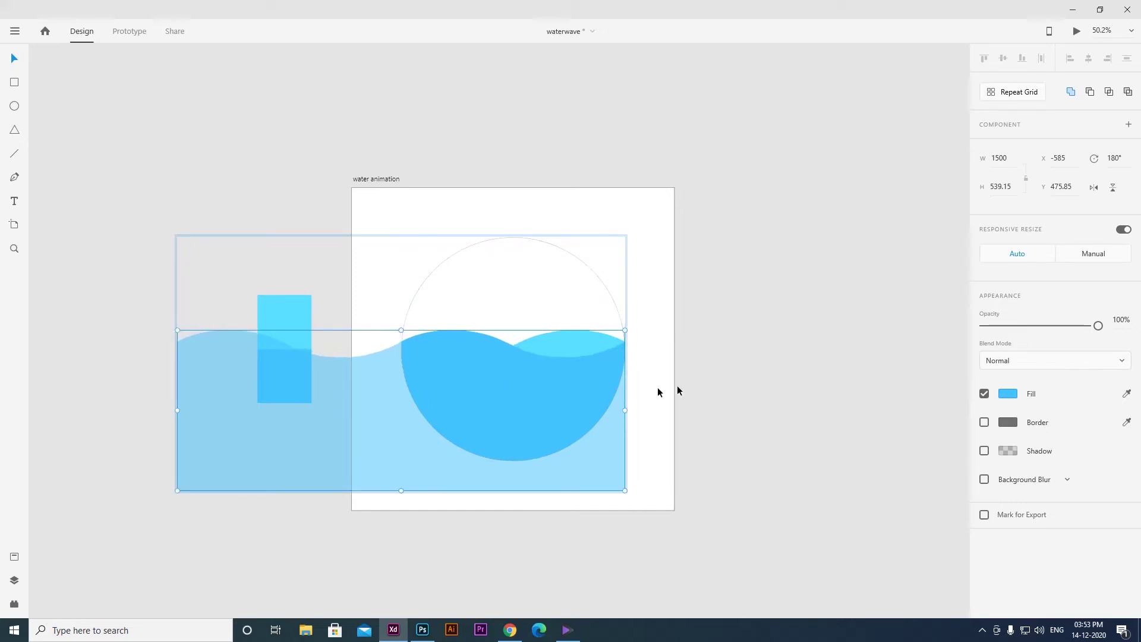
click(767, 360)
Step: Send the darker masked wave group backward so it sits behind the lighter wave
double_click(539, 412)
drag(541, 416, 486, 456)
key(ctrl+z)
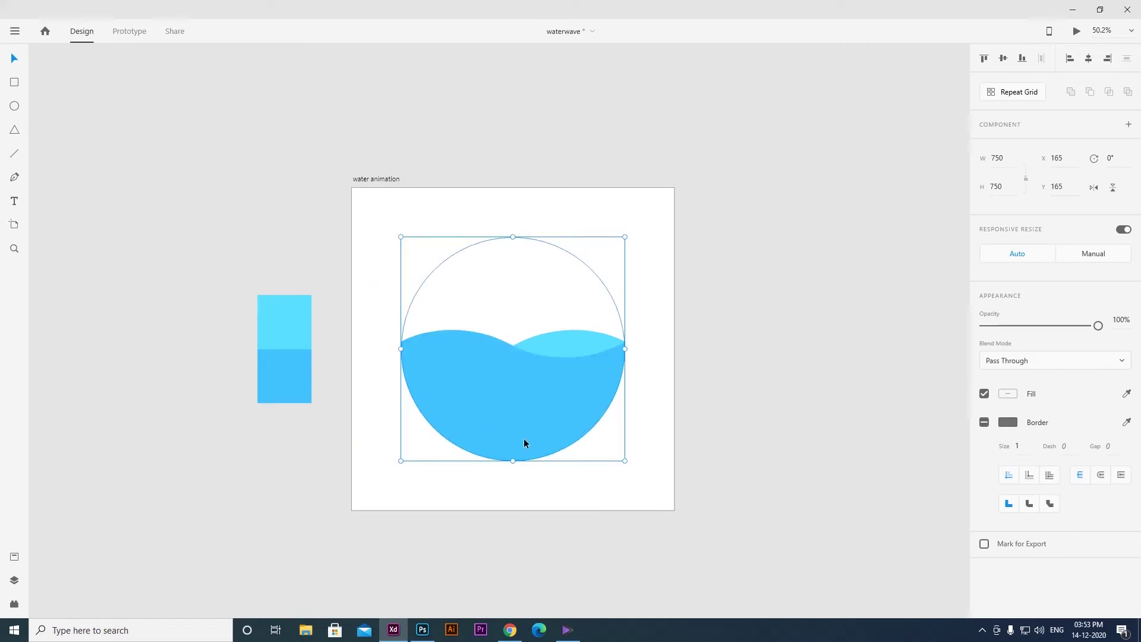
key(ctrl+bracketleft)
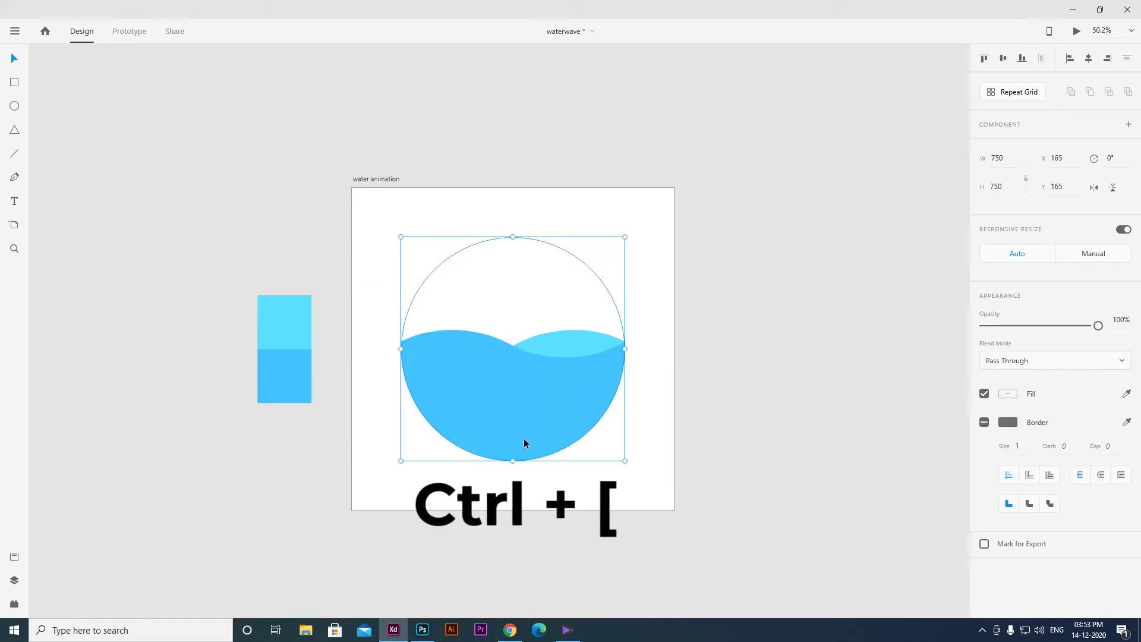
key(ctrl+bracketleft)
click(616, 433)
click(583, 369)
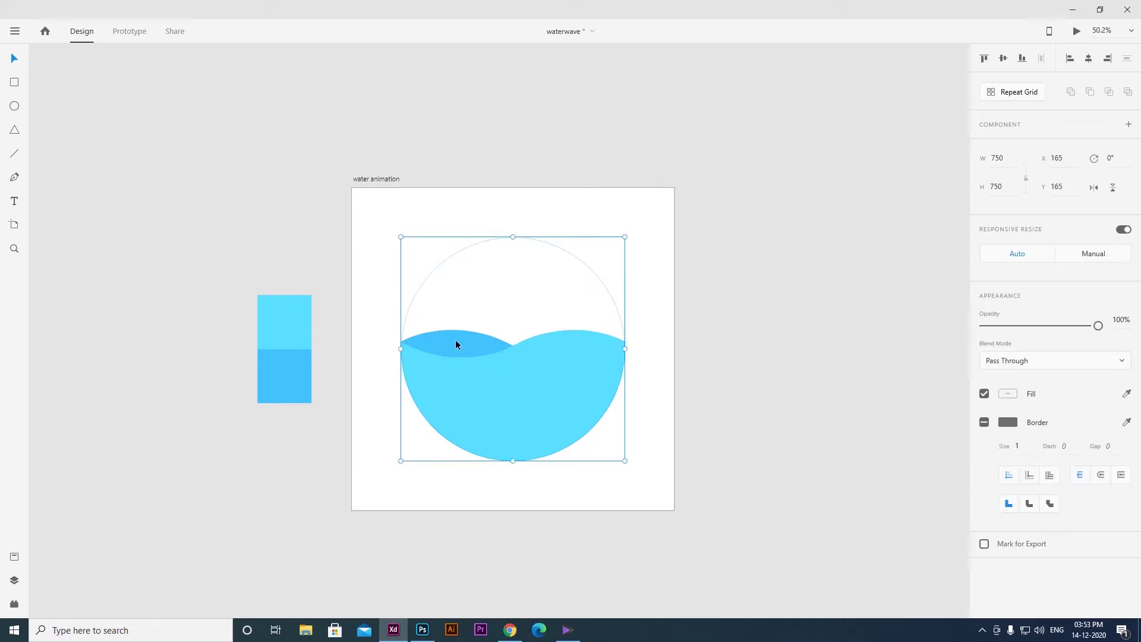
click(754, 328)
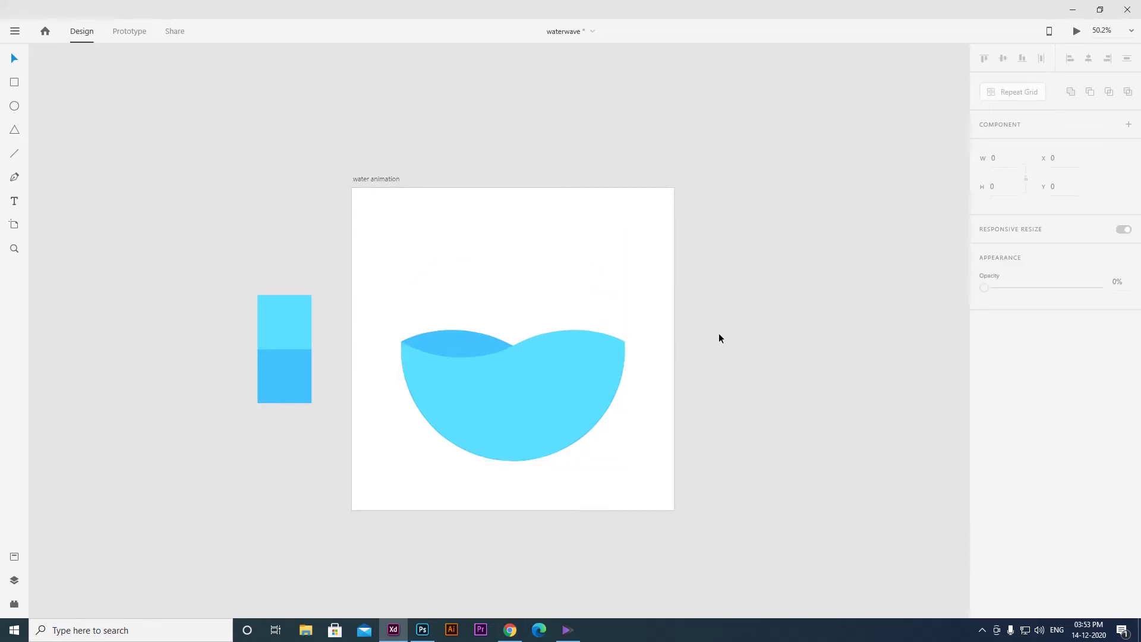
scroll(555, 344, right, 3)
click(444, 351)
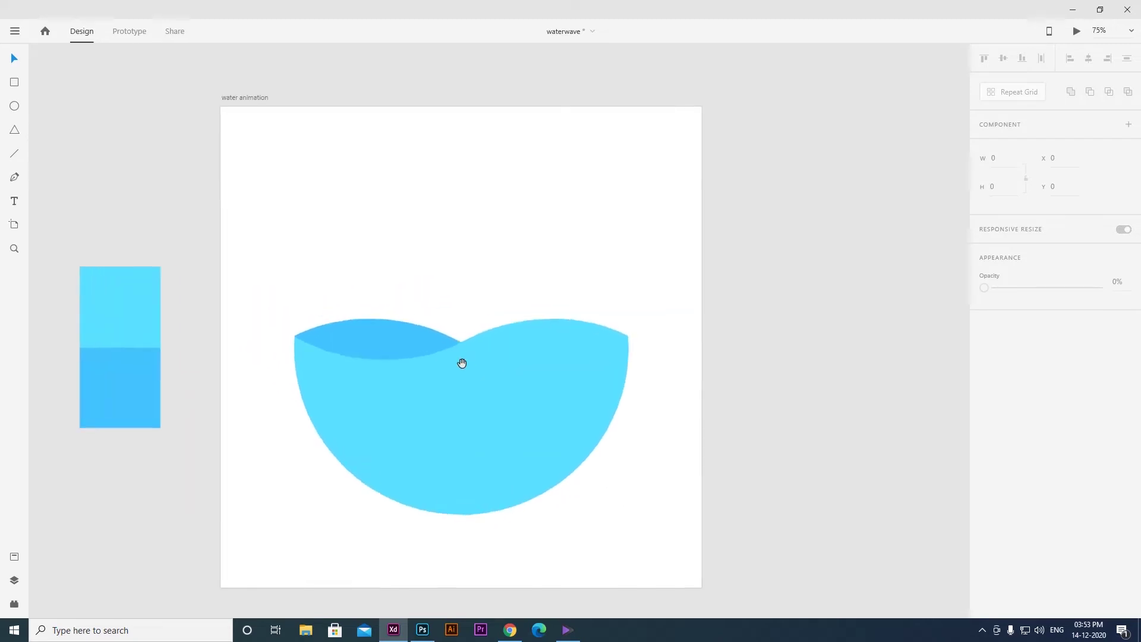
drag(330, 165, 593, 442)
drag(331, 372, 511, 393)
key(ctrl+z)
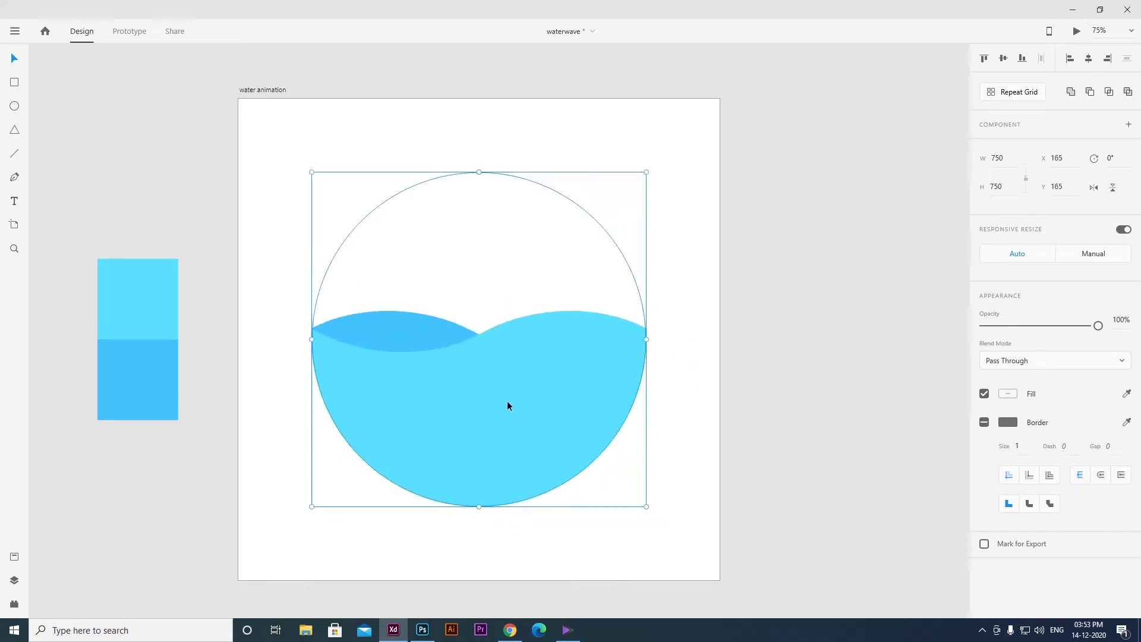
scroll(458, 389, down, 3)
click(667, 352)
scroll(576, 375, right, 3)
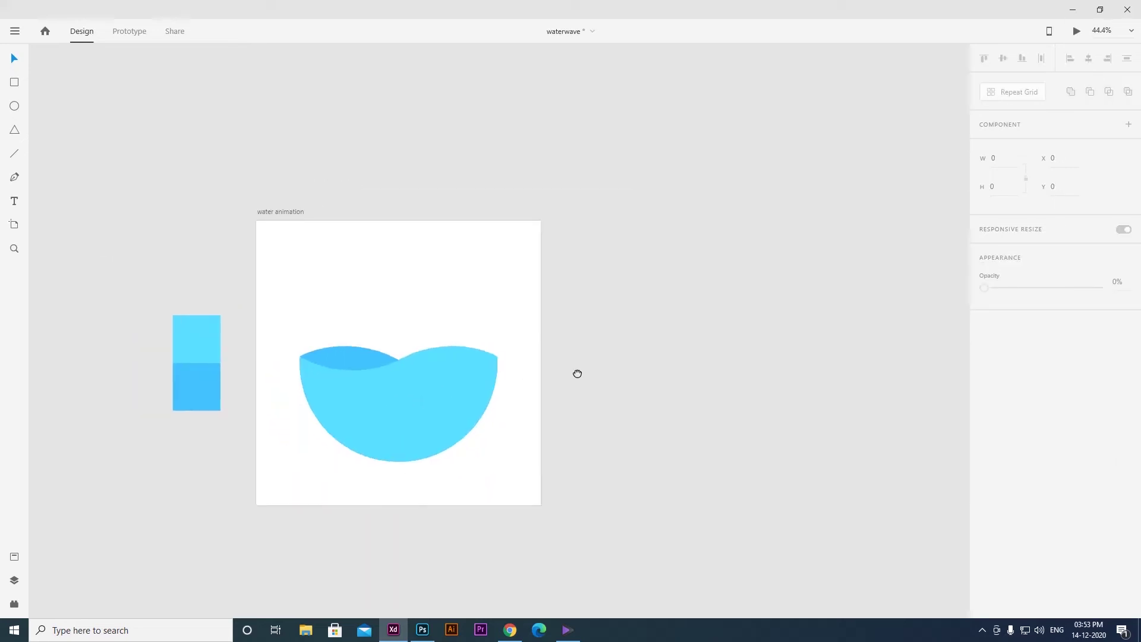
scroll(598, 369, left, 3)
scroll(461, 301, up, 1)
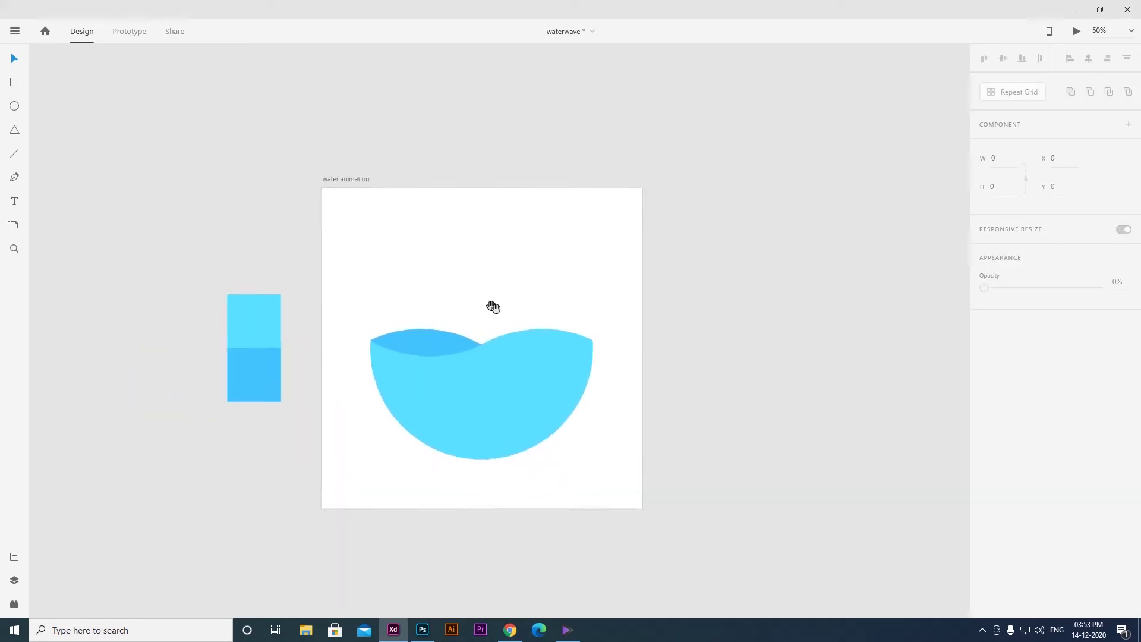
scroll(502, 316, up, 2)
drag(501, 316, 486, 291)
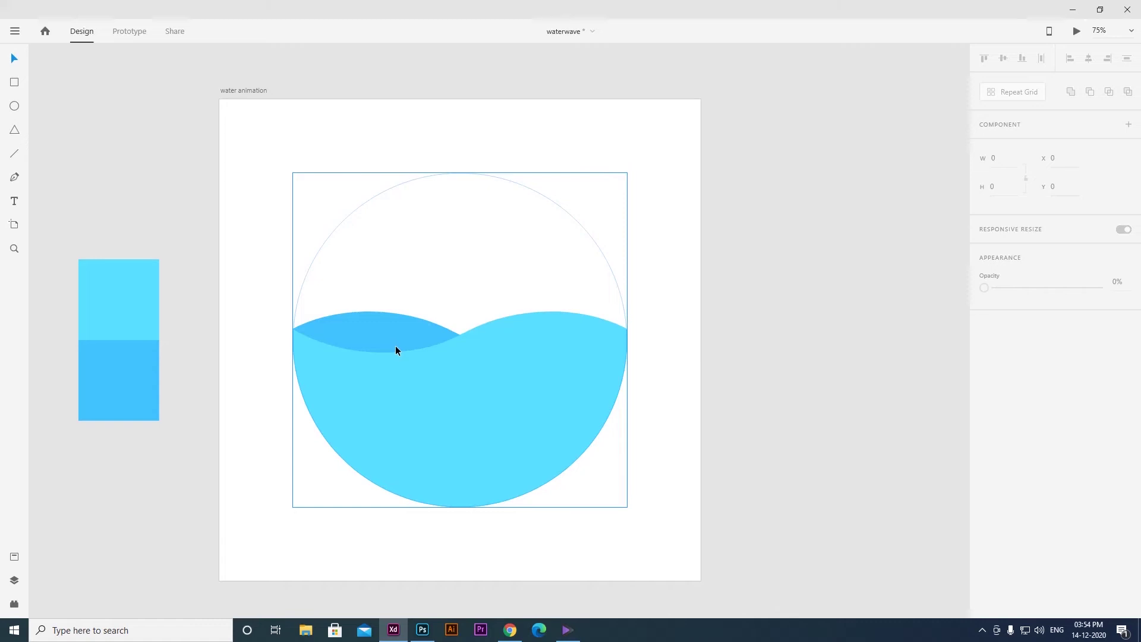
drag(664, 352, 687, 337)
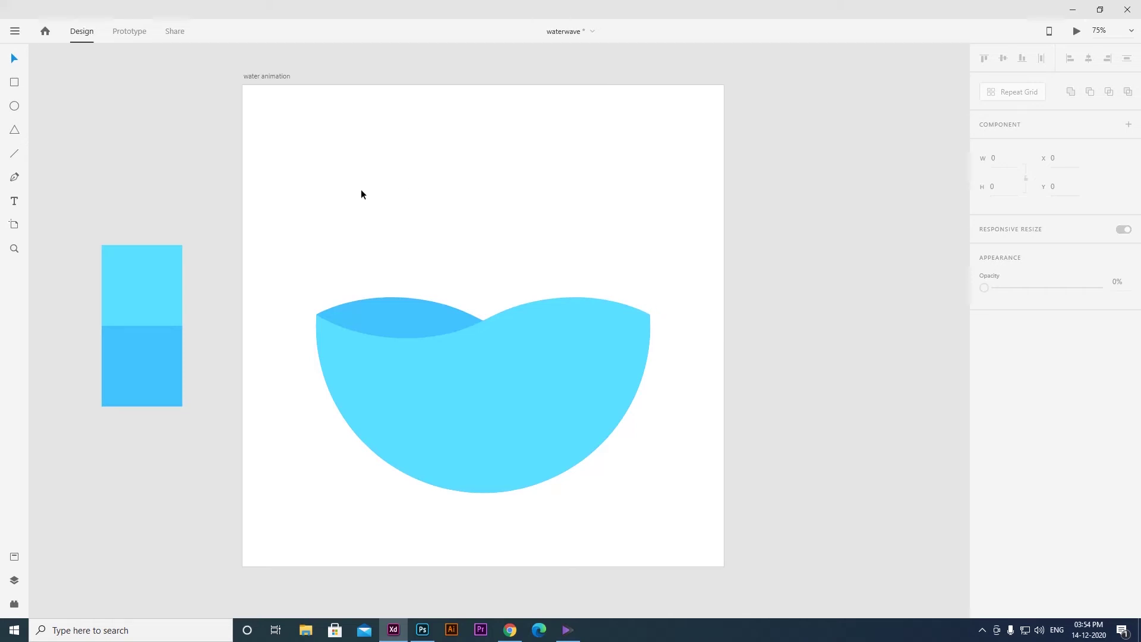
Step: Draw an ellipse over the waves, size it to 750 × 750 and position it at X 165, Y 165
mouse_move(297, 156)
mouse_down()
mouse_move(458, 285)
mouse_move(488, 347)
mouse_up()
click(1004, 158)
text(750)
key(Tab)
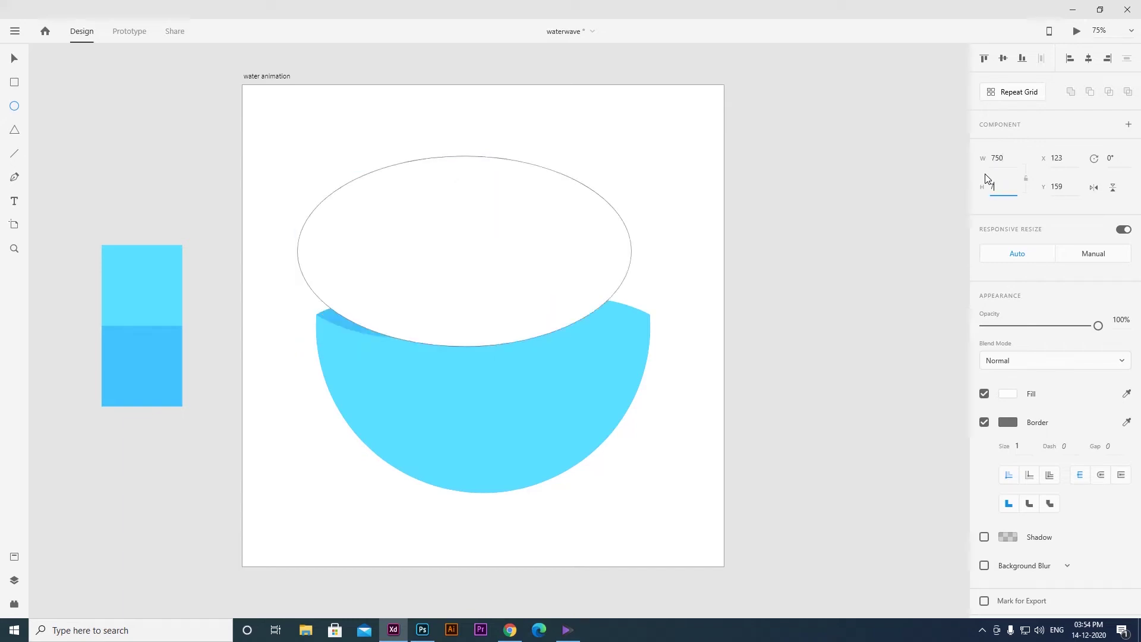
text(750)
key(Return)
drag(512, 300, 502, 308)
Step: Remove the new circle's border and change its fill to a radial gradient
click(984, 422)
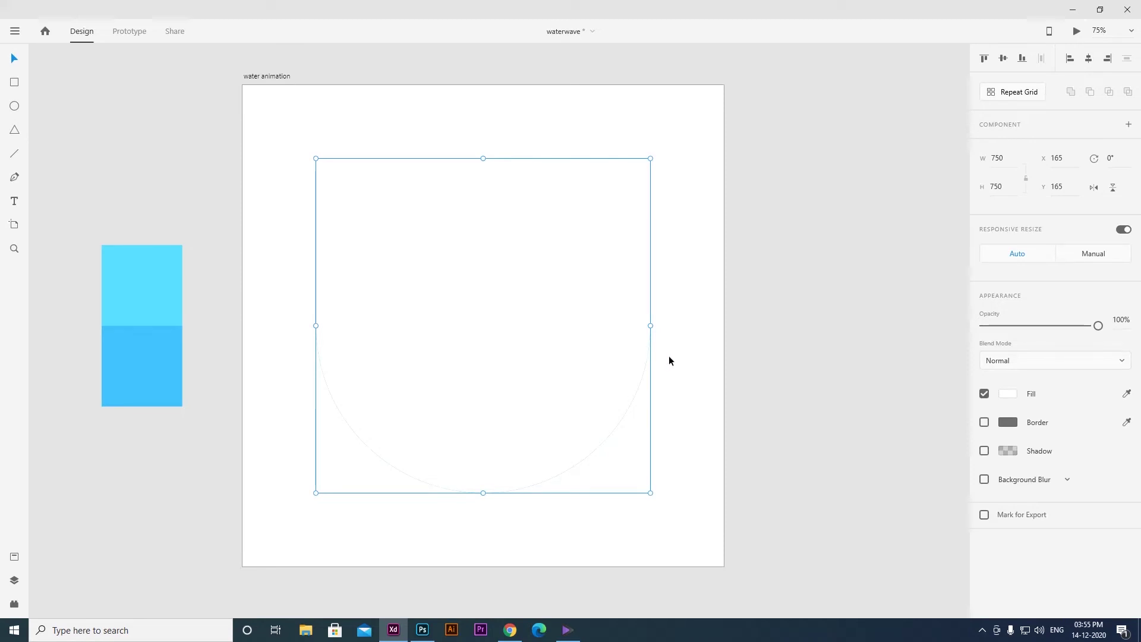
click(1008, 395)
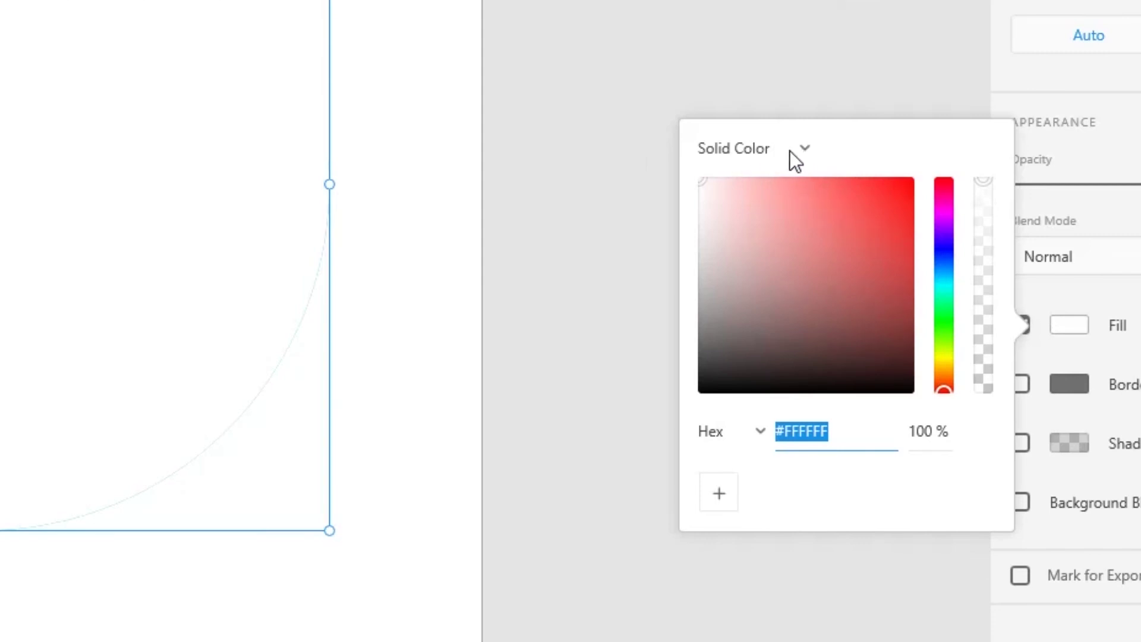
click(794, 158)
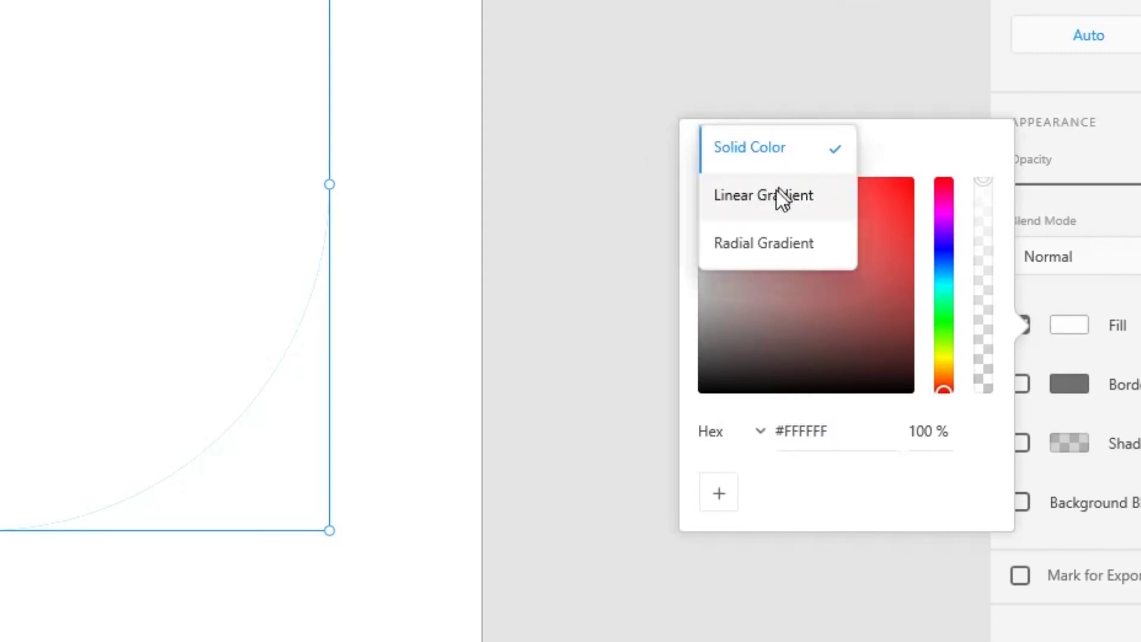
click(826, 245)
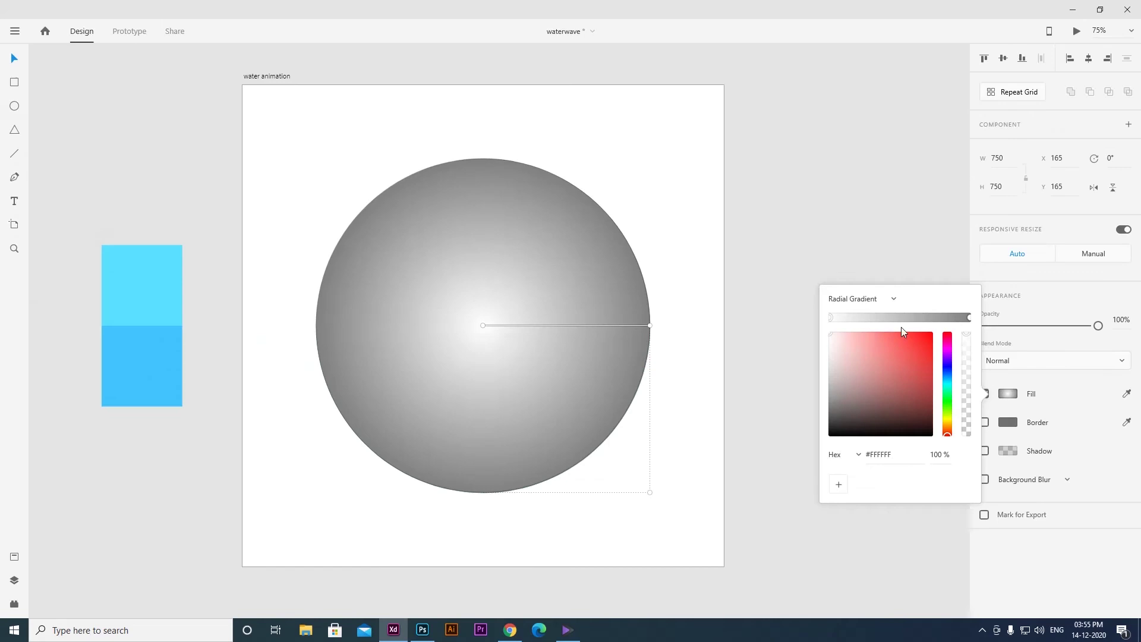
Step: Set the outer stop of the circle's radial gradient to a pale blue, keeping the centre white
click(969, 319)
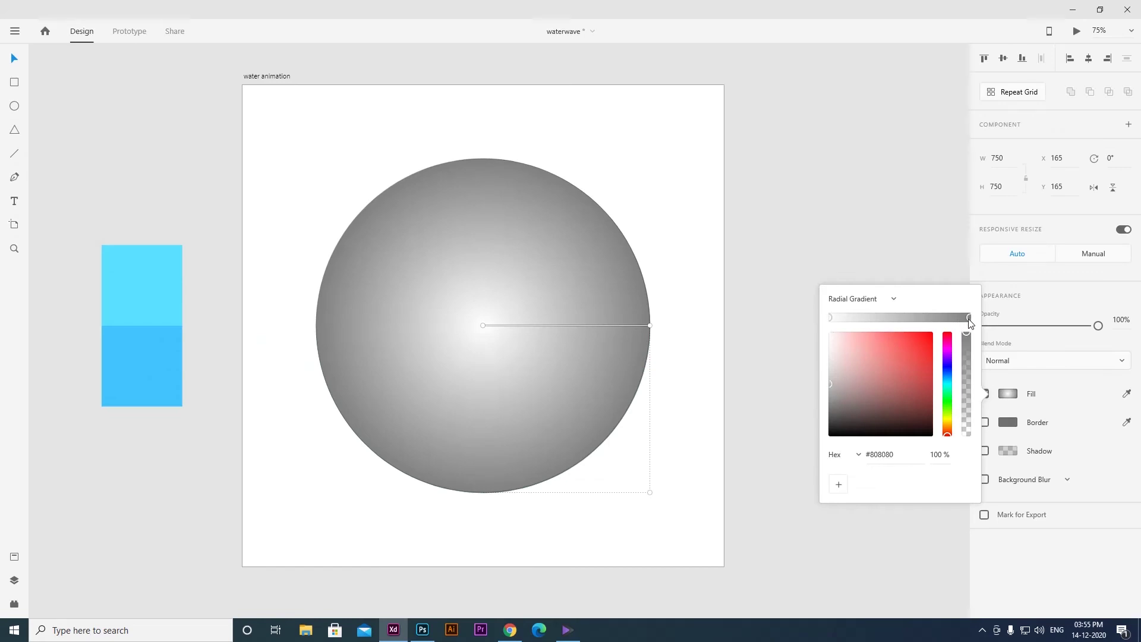
click(948, 382)
click(880, 354)
click(895, 337)
click(947, 375)
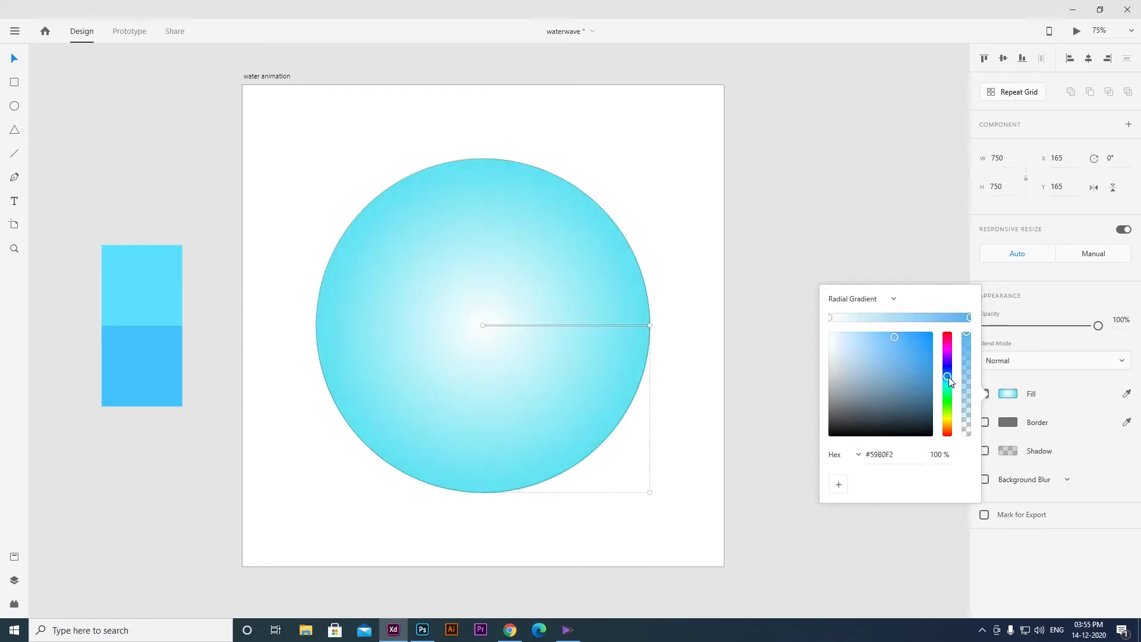
mouse_move(898, 344)
mouse_down()
mouse_move(867, 319)
mouse_move(915, 318)
mouse_move(858, 330)
mouse_up()
click(797, 234)
Step: Send the gradient circle to the back, behind both masked waves
click(553, 236)
key(ctrl+shift+bracketleft)
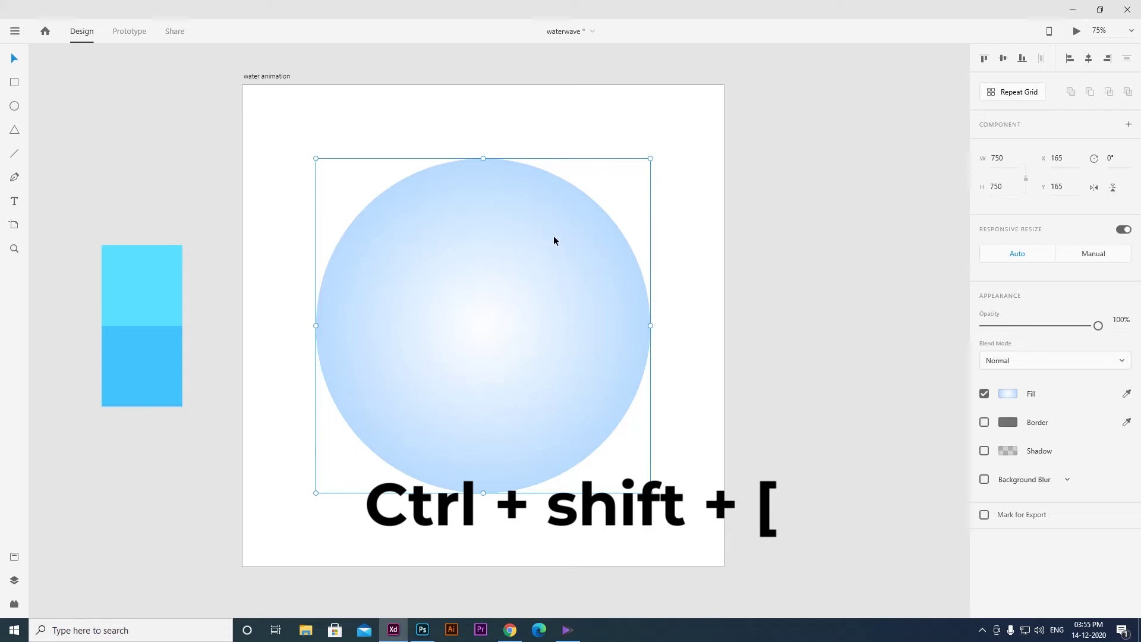
key(ctrl+shift+bracketleft)
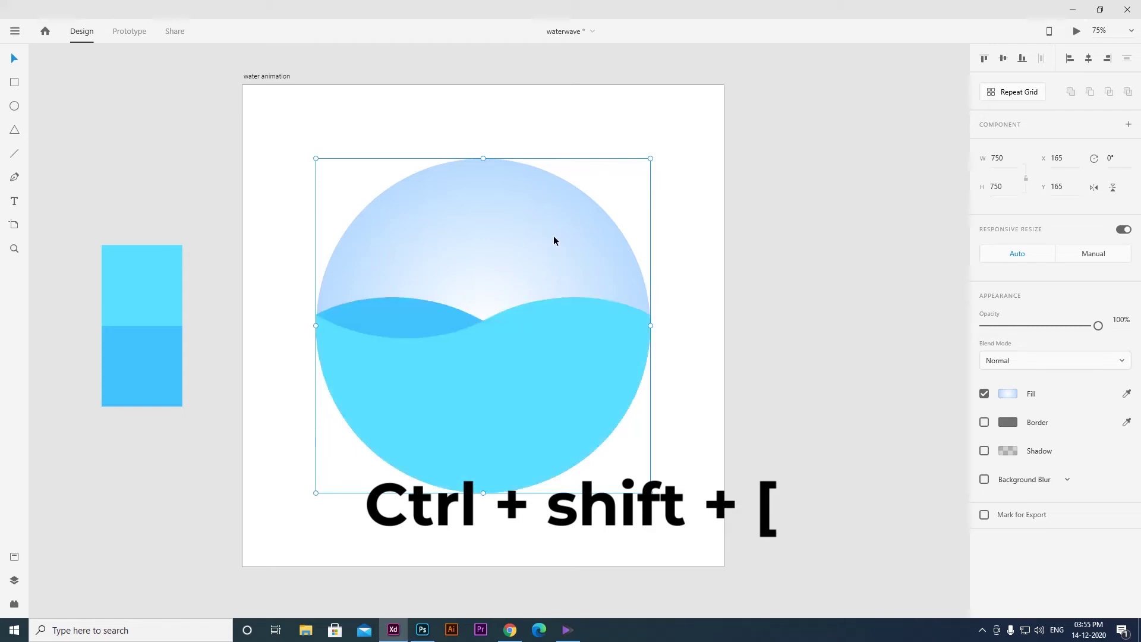
click(716, 245)
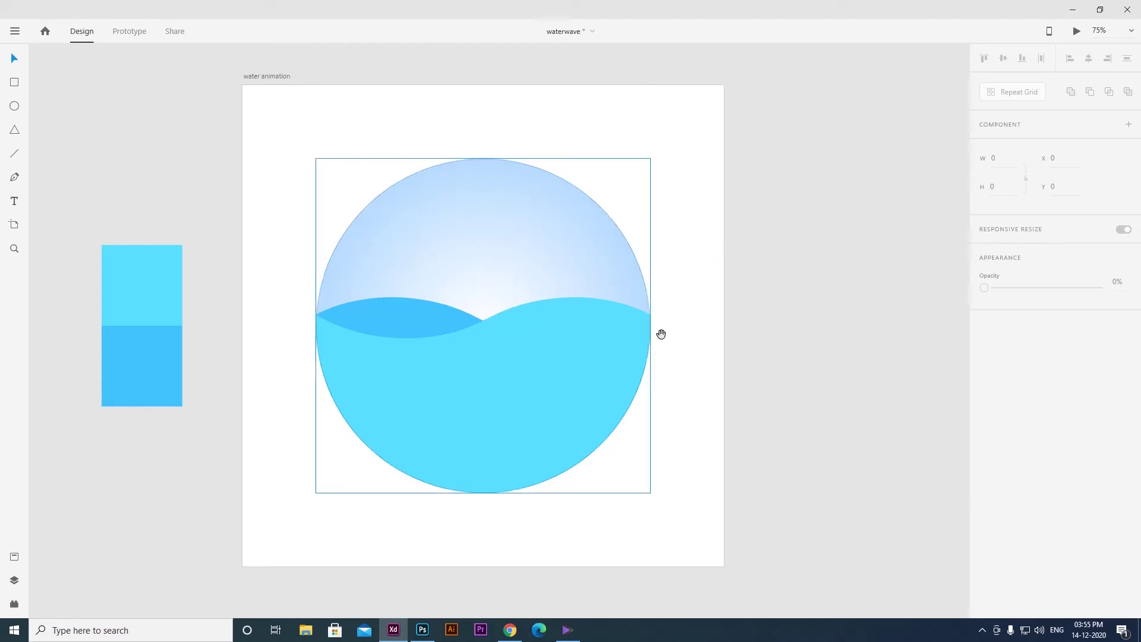
Step: Form a crescent by making two offset copies of the gradient circle, slightly enlarging one and subtracting it from the other
scroll(661, 330, right, 2)
click(503, 198)
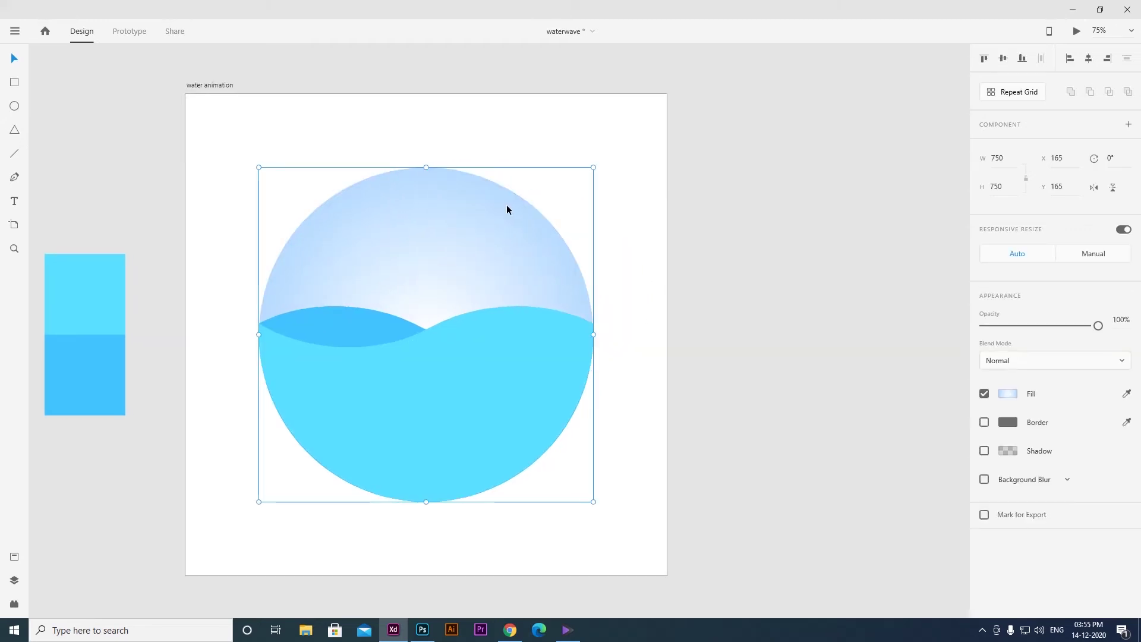
drag(508, 211, 466, 247)
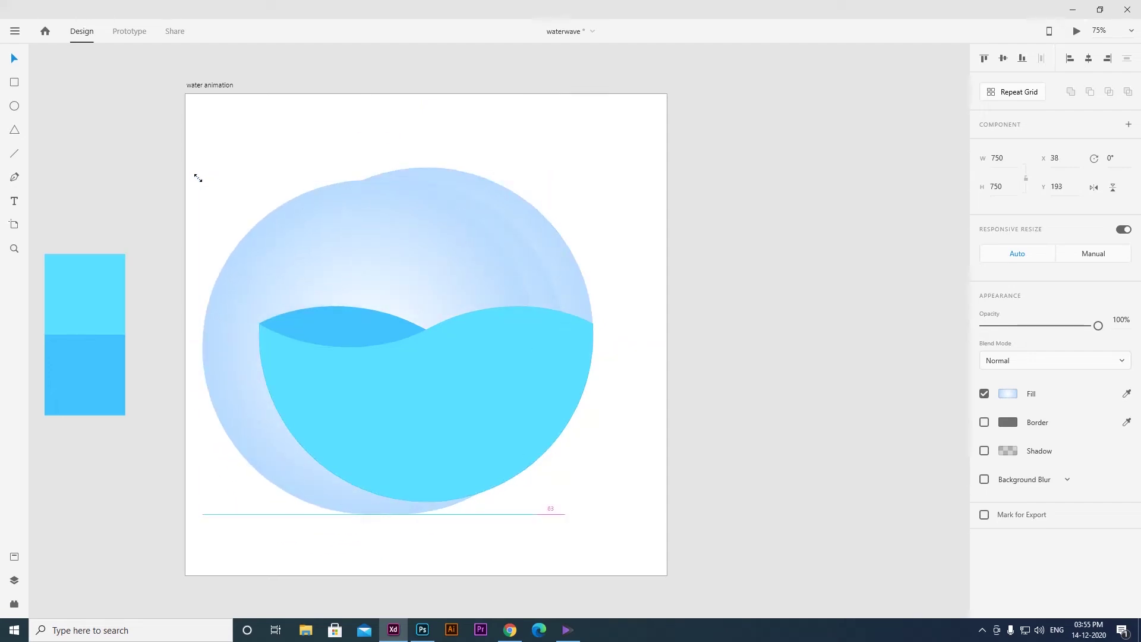
drag(202, 179, 196, 175)
shift+click(514, 240)
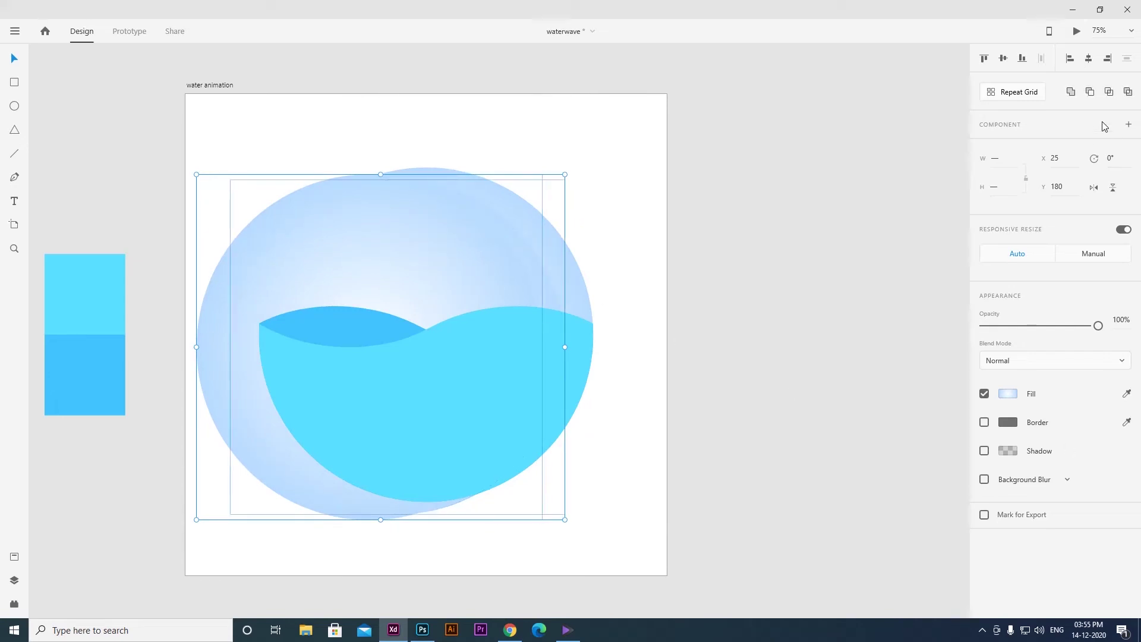
click(1090, 92)
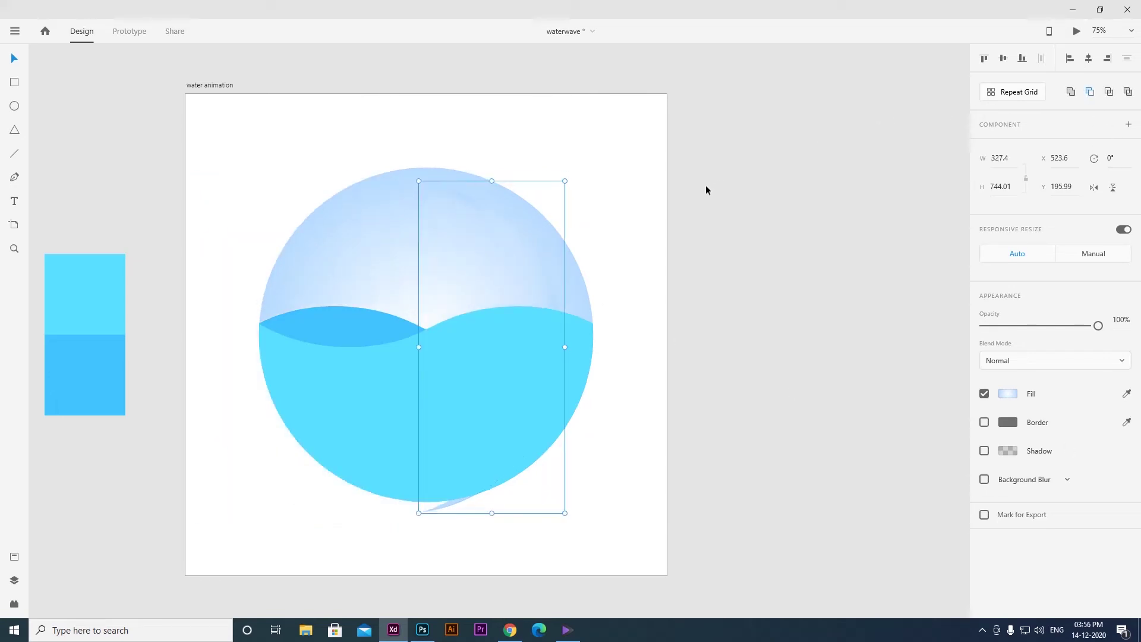
Step: Size the crescent to 301.4 × 686.01 at X 580.6, Y 216.99 inside the circle's right edge, and bring it to the front
drag(527, 237, 545, 181)
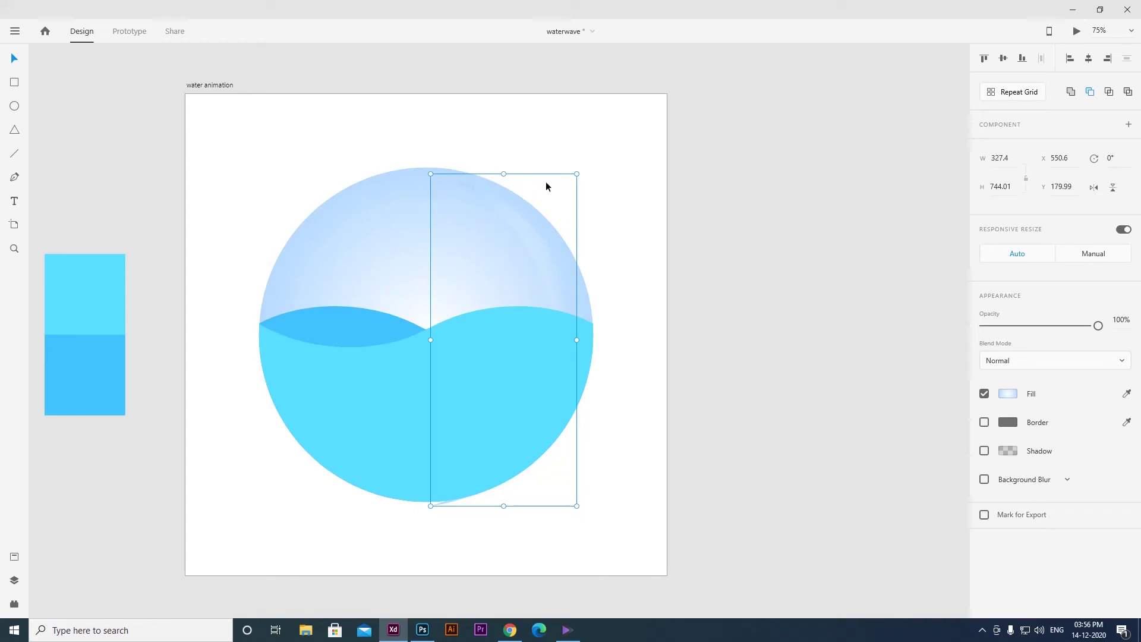
click(542, 259)
key(ctrl+shift+bracketright)
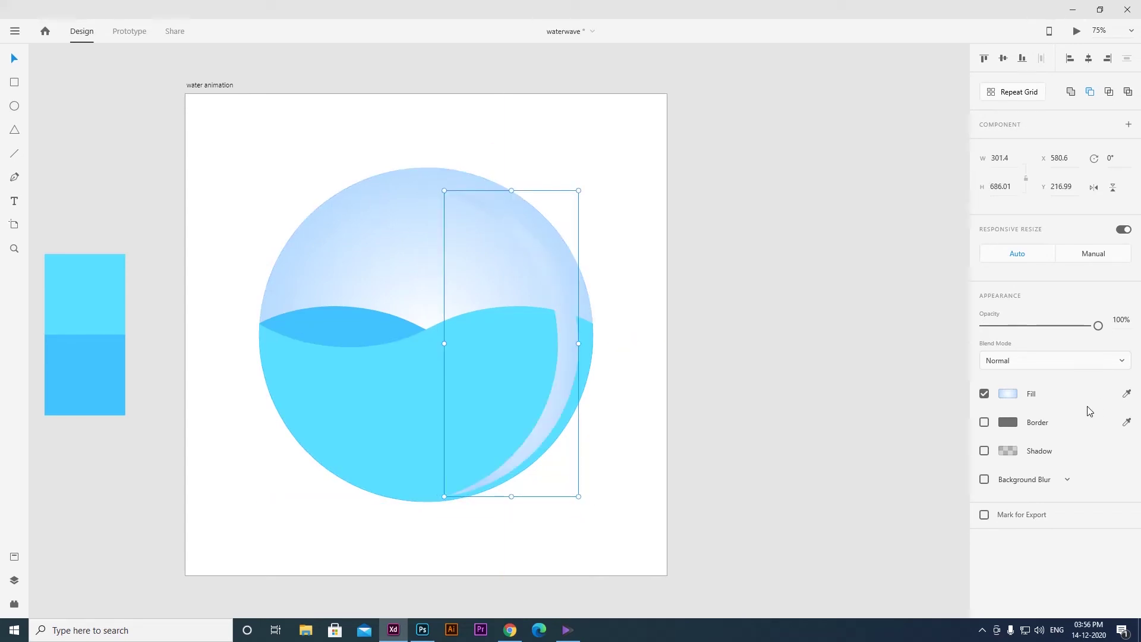
Step: Set the crescent highlight's opacity to 87% and shift it slightly closer to the circle's right edge
key(5)
key(2)
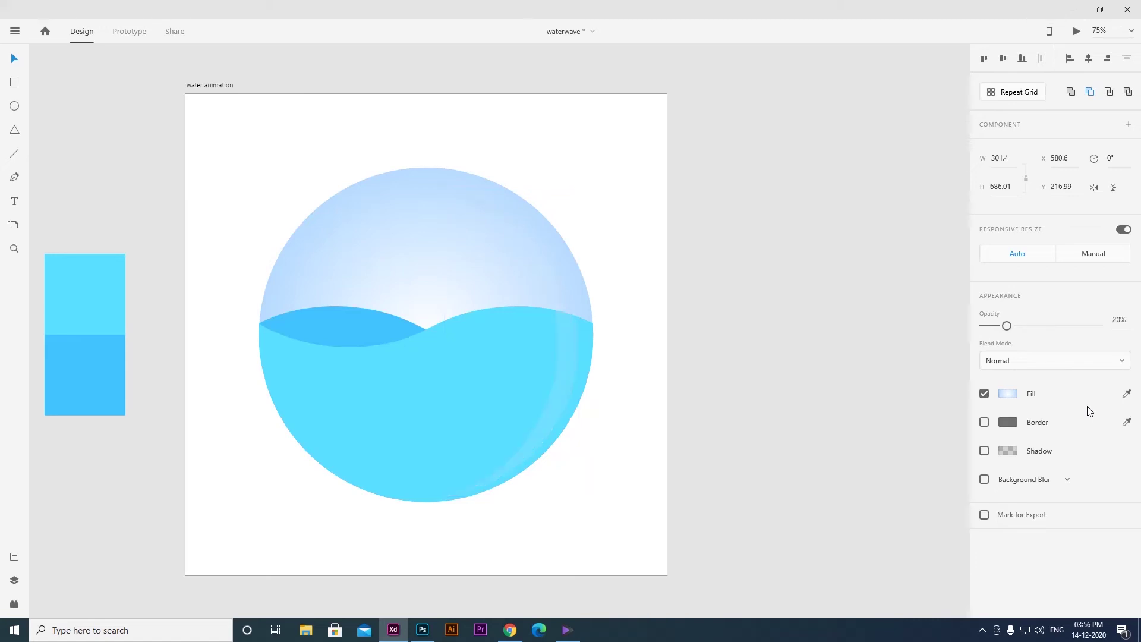
key(8)
key(7)
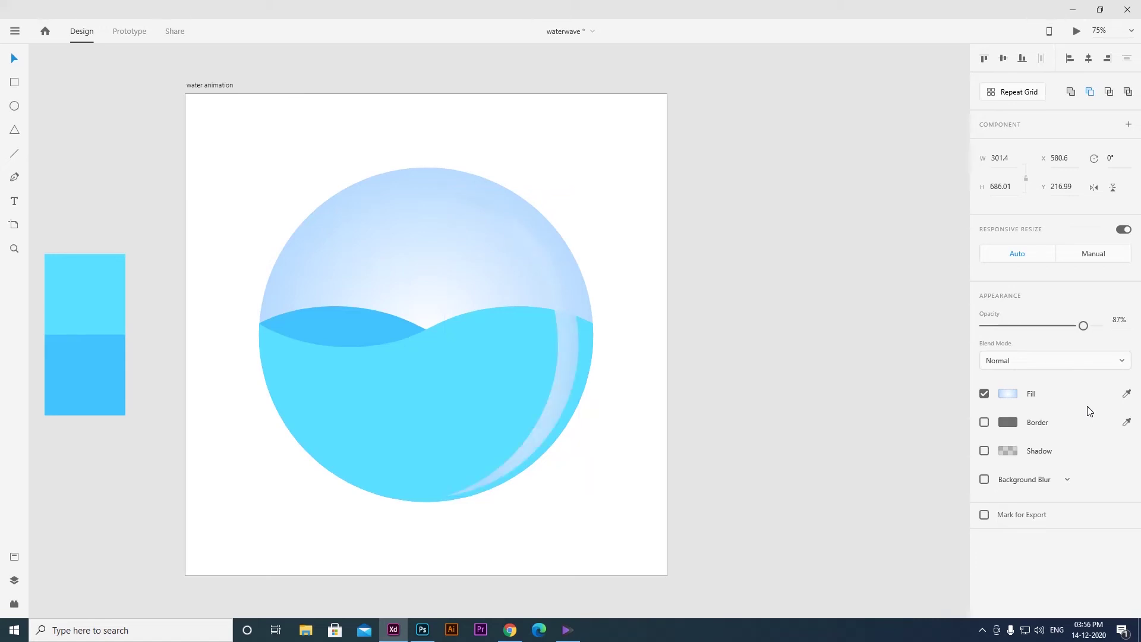
drag(562, 290, 574, 314)
click(581, 487)
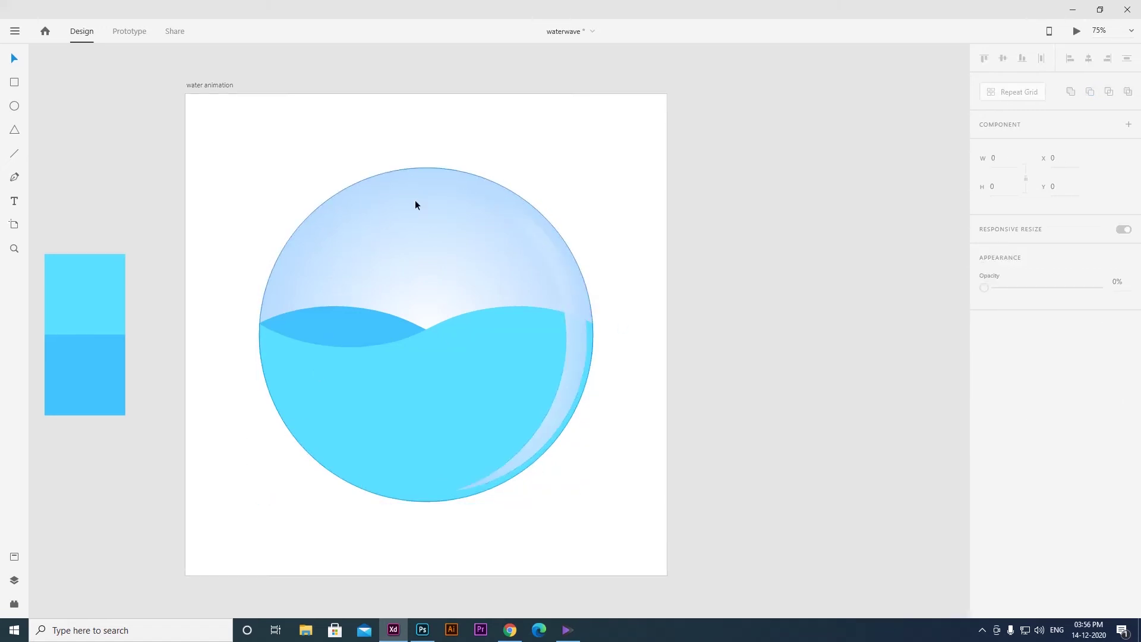
key(ctrl+minus)
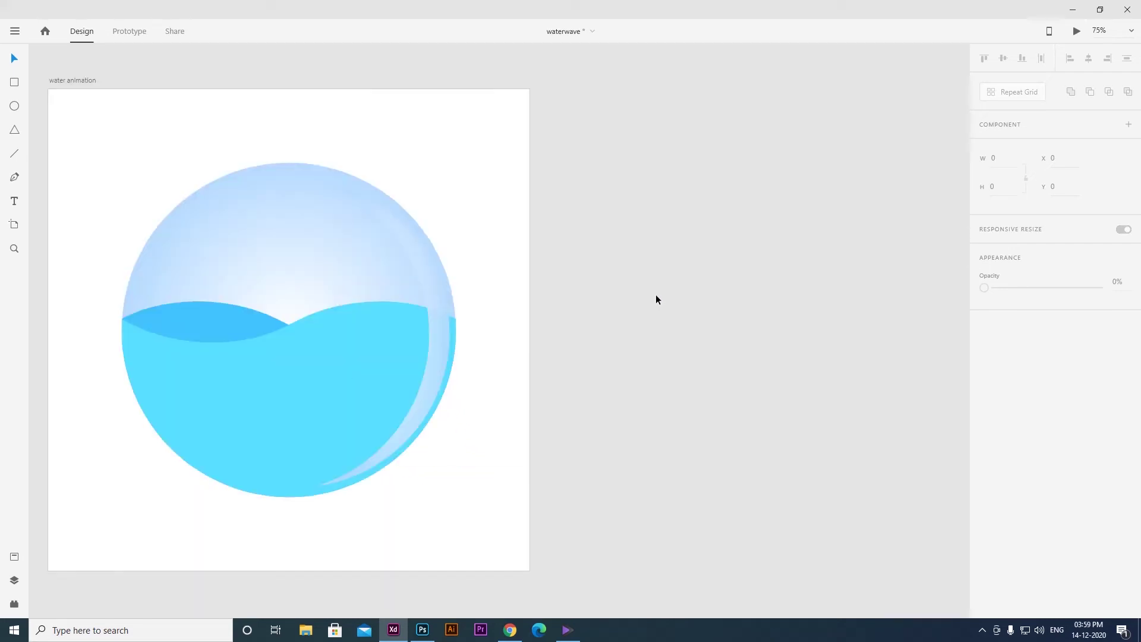
Step: Duplicate the water animation artboard to create a second artboard beside it
click(74, 80)
key(ctrl+d)
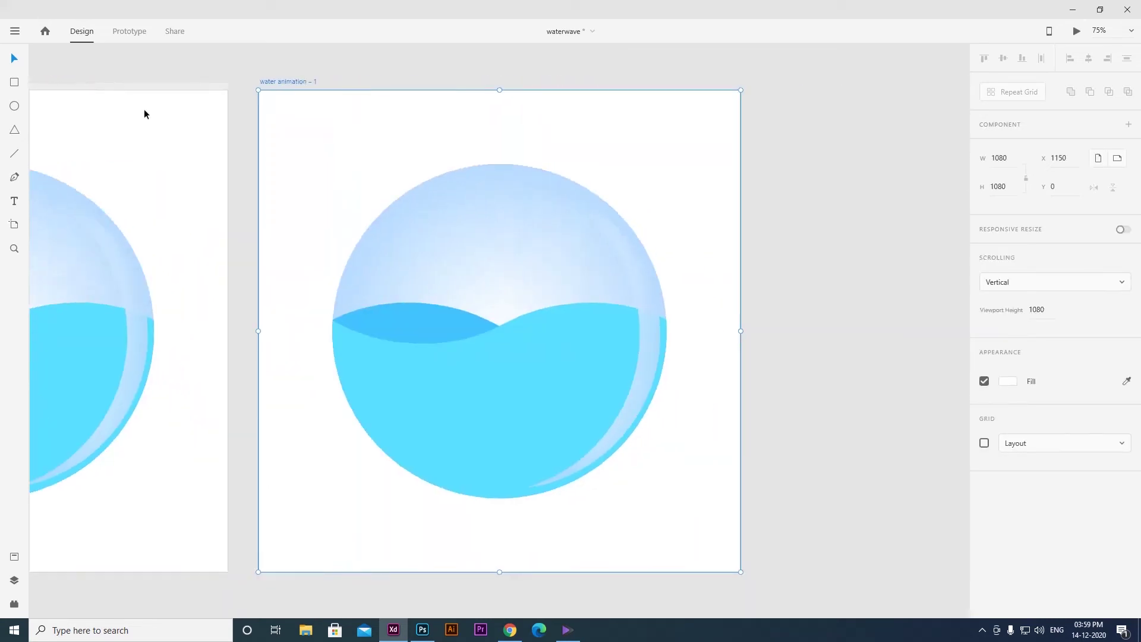
scroll(764, 335, down, 2)
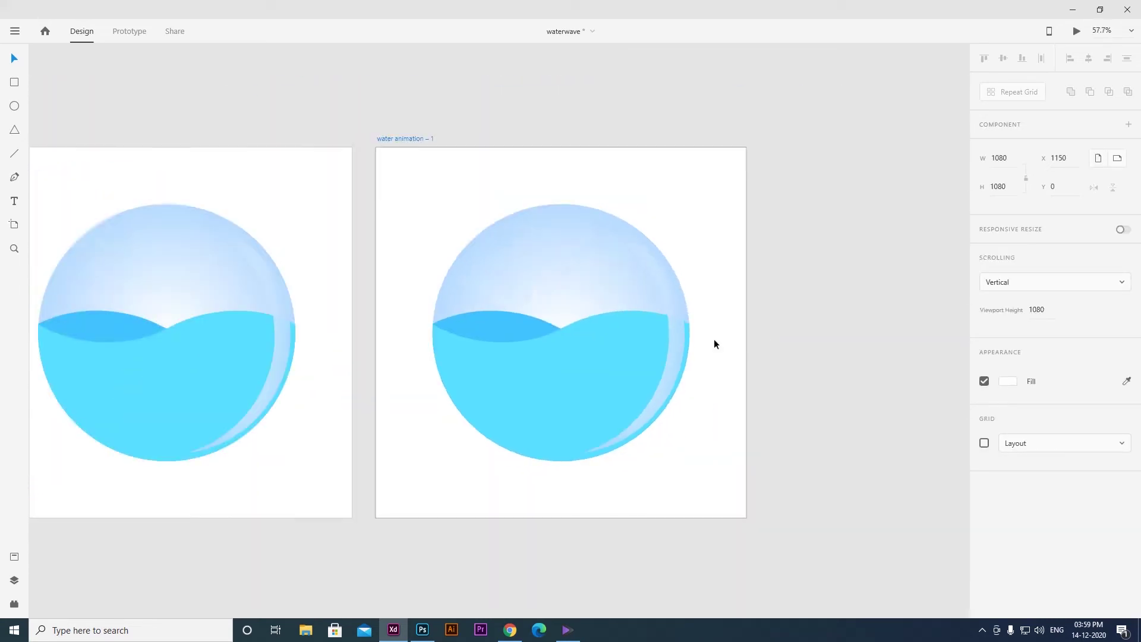
scroll(714, 343, left, 3)
Step: Rename the duplicated artboard as water animation 2
click(435, 123)
click(527, 148)
double_click(527, 149)
key(BackSpace)
key(BackSpace)
key(BackSpace)
text(2)
key(Return)
click(590, 131)
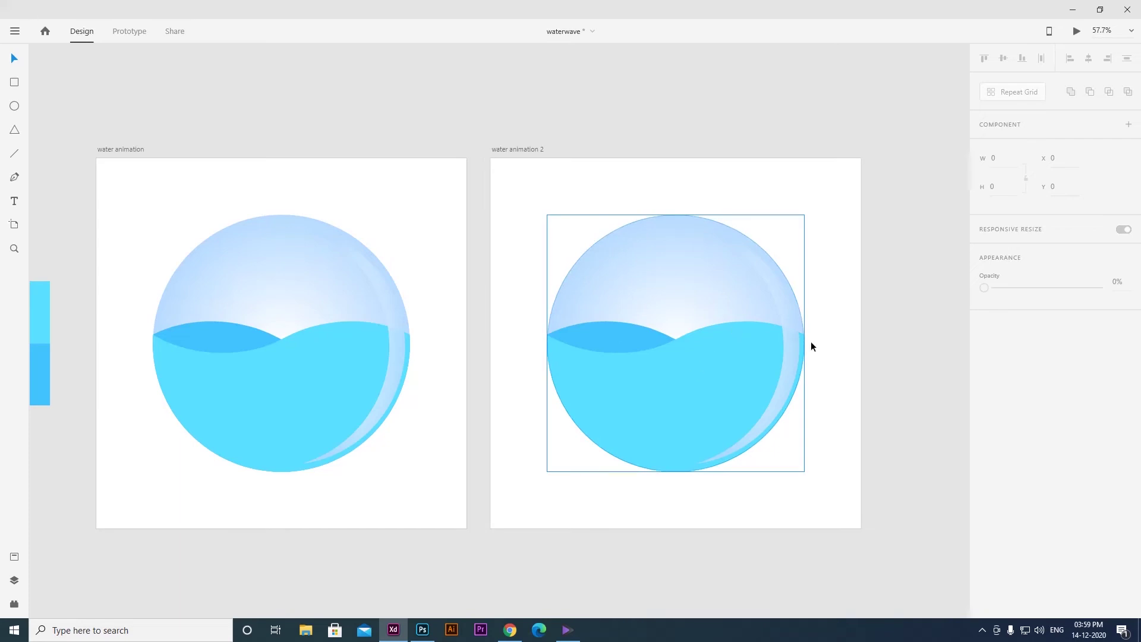
Step: On water animation 2, slide the light blue wave left to X -585 and the darker blue wave right to X 165
double_click(670, 383)
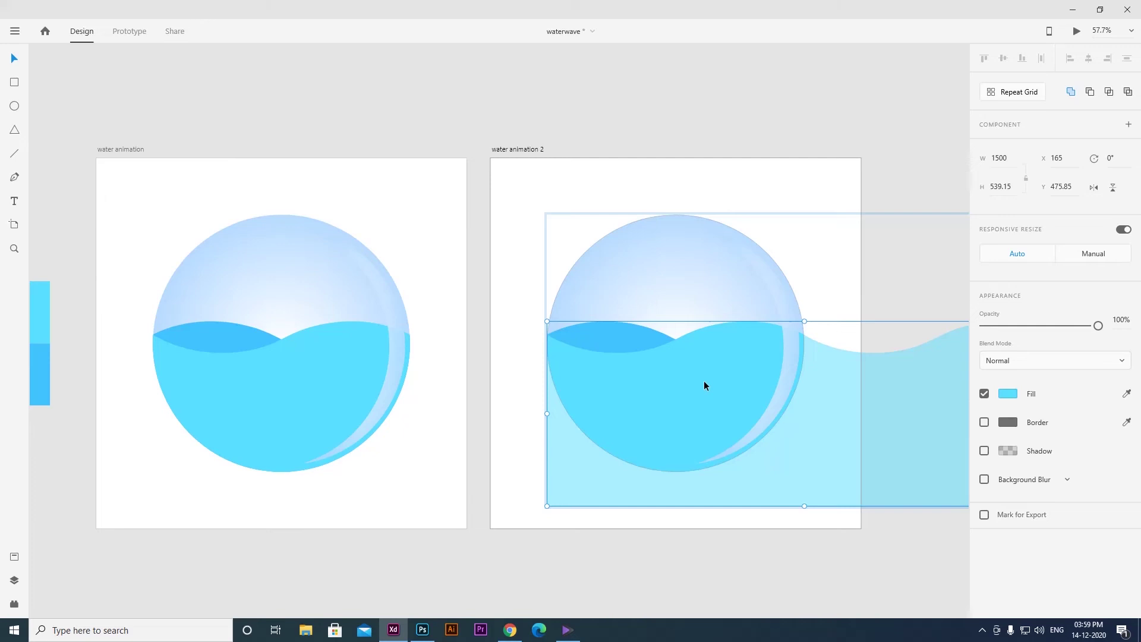
drag(746, 359, 487, 393)
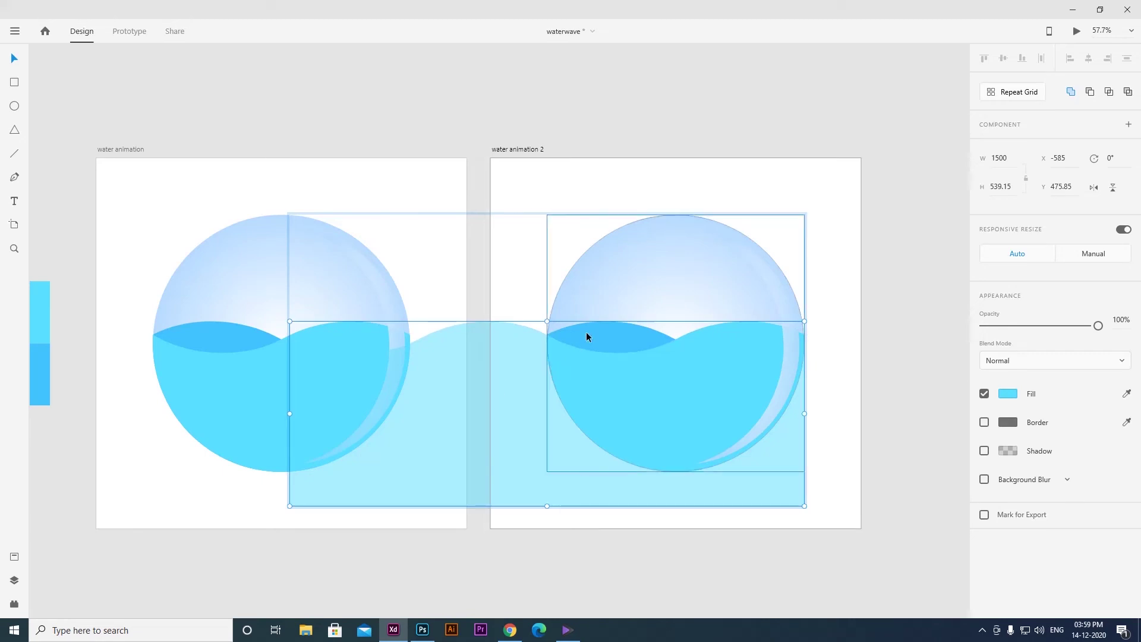
key(ctrl+z)
key(ctrl+shift+z)
drag(606, 334, 853, 334)
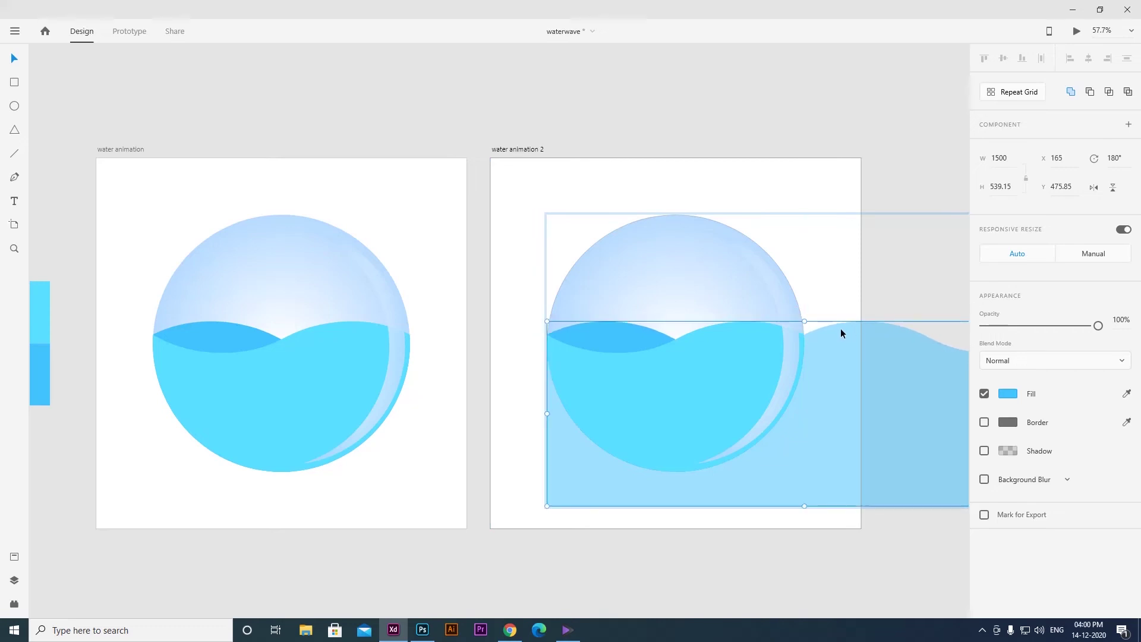
click(767, 94)
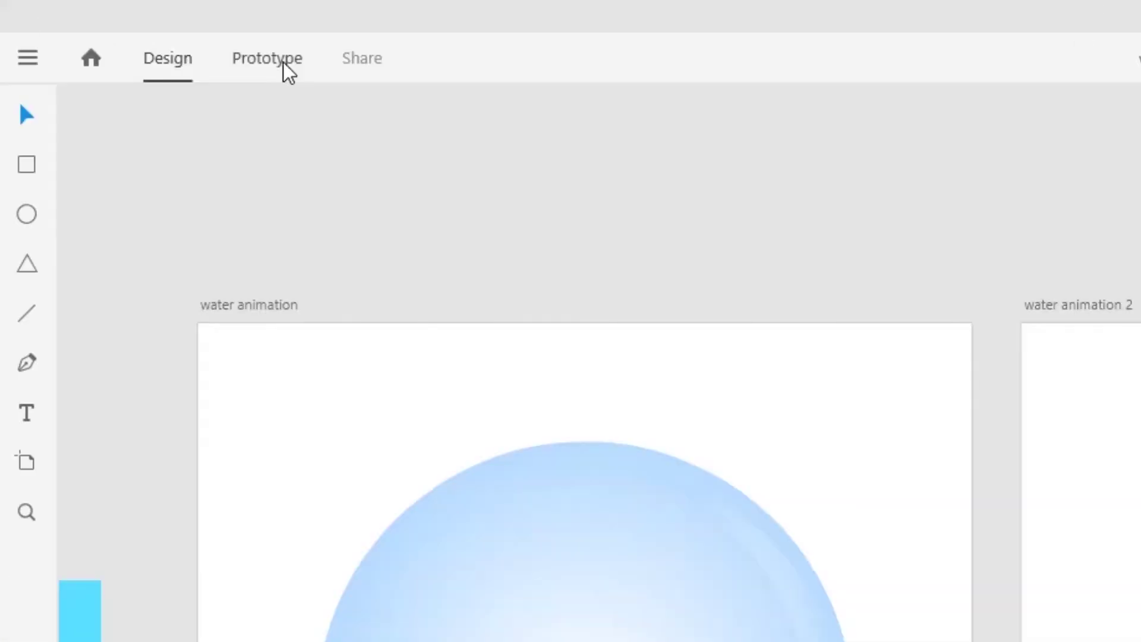
Step: Switch to prototyping and link the water animation artboard to water animation 2
click(137, 33)
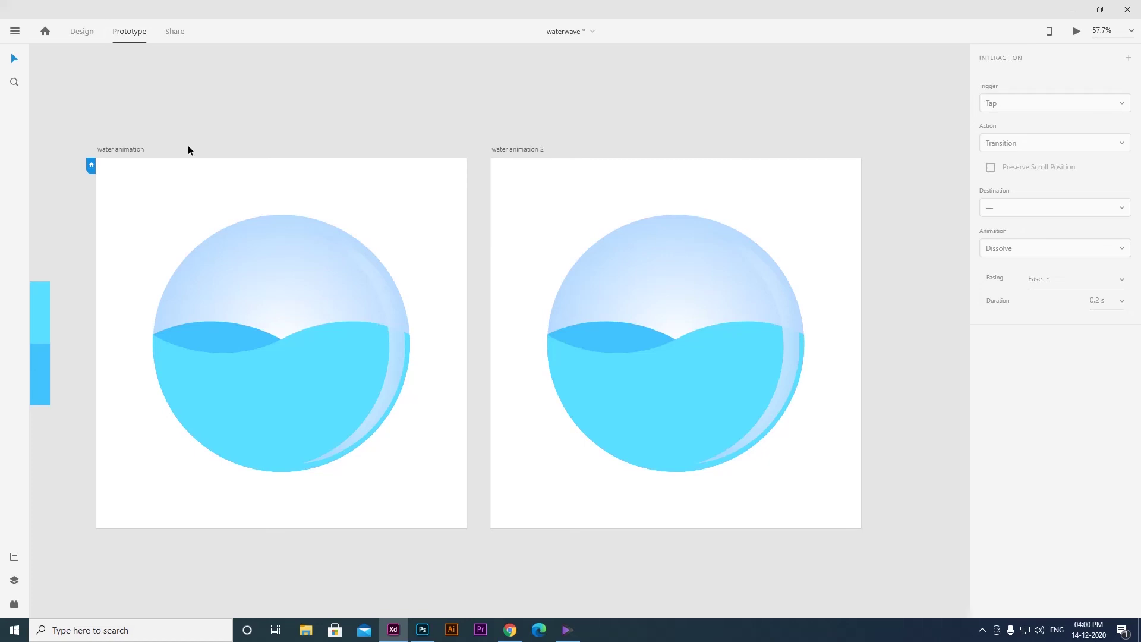
click(121, 149)
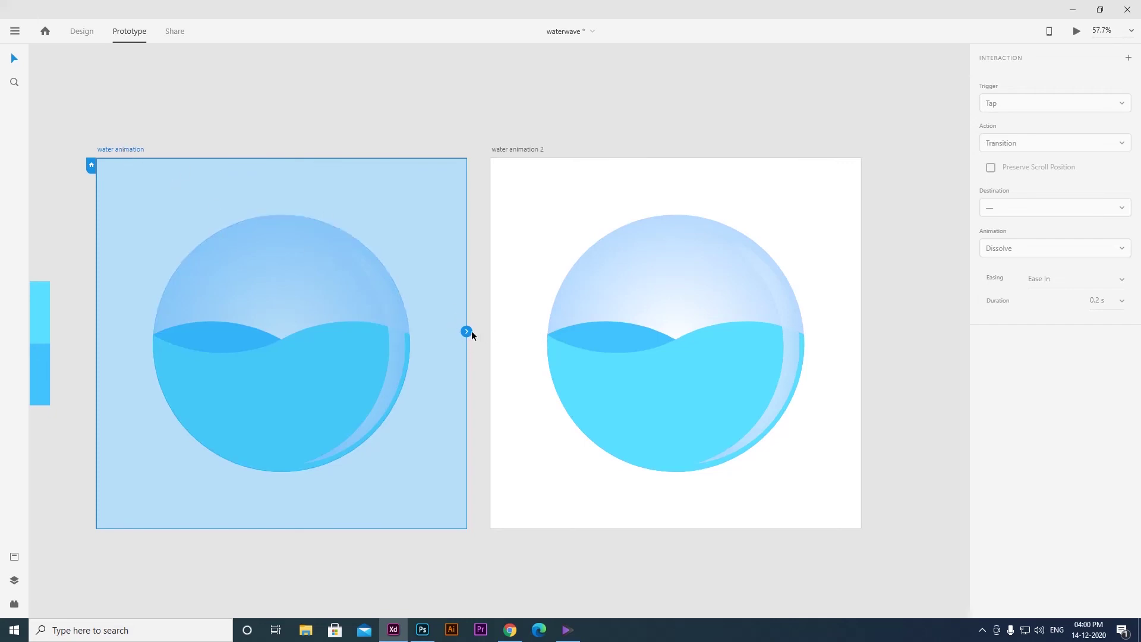
drag(467, 332, 551, 494)
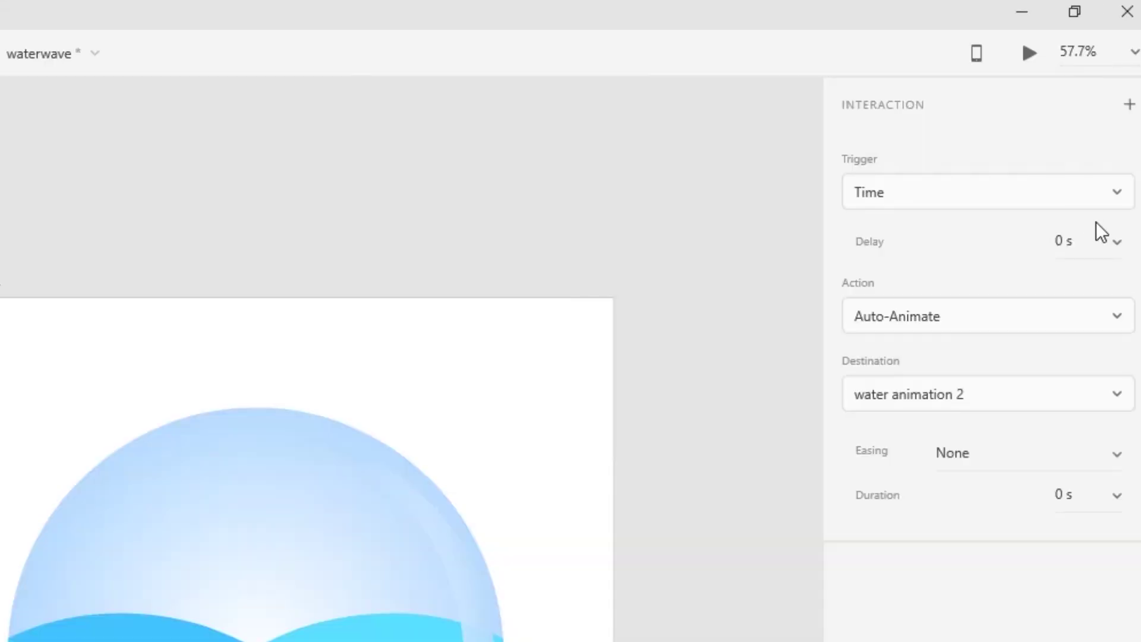
Step: Set the link to water animation 2 to a Time trigger, Auto-Animate action, easing None and a 2.5 s duration
click(1100, 193)
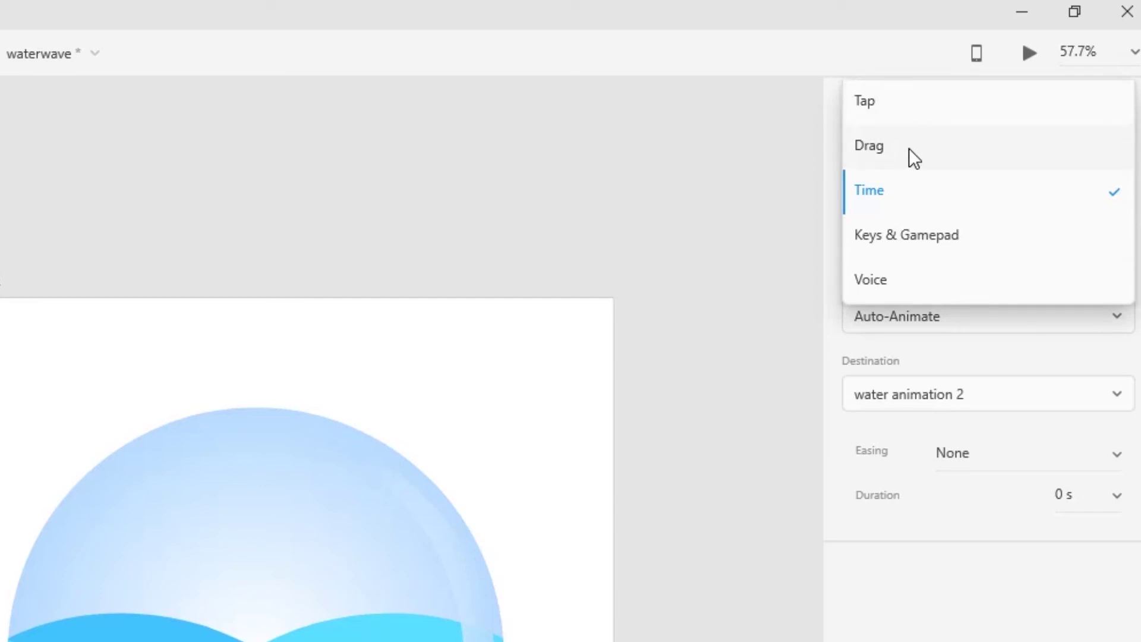
click(904, 187)
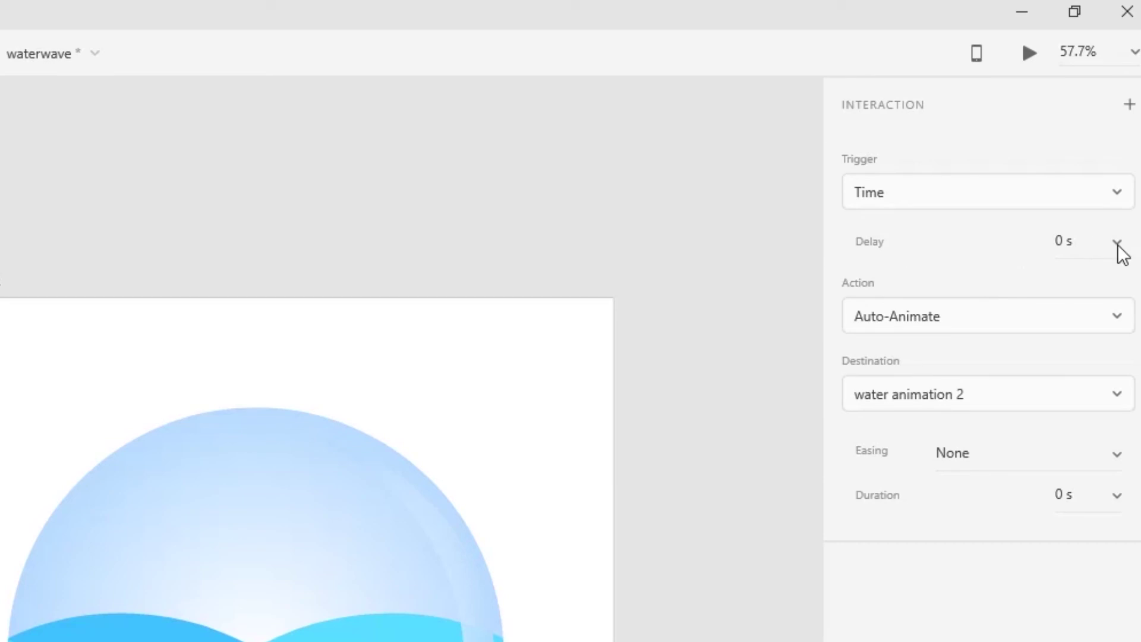
click(1013, 319)
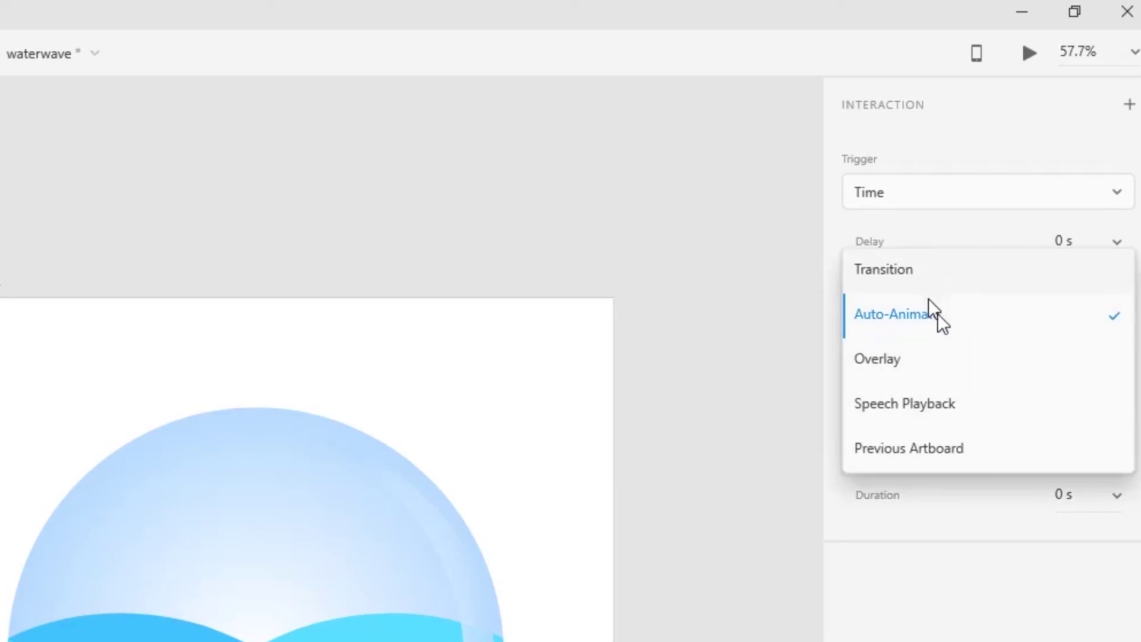
click(970, 324)
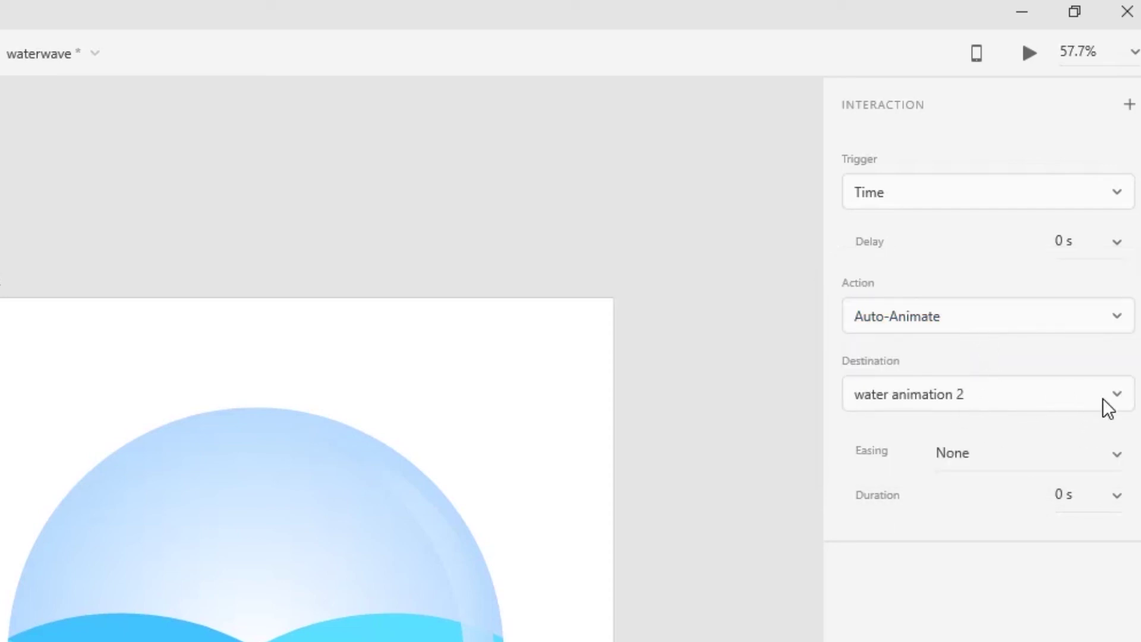
click(1112, 463)
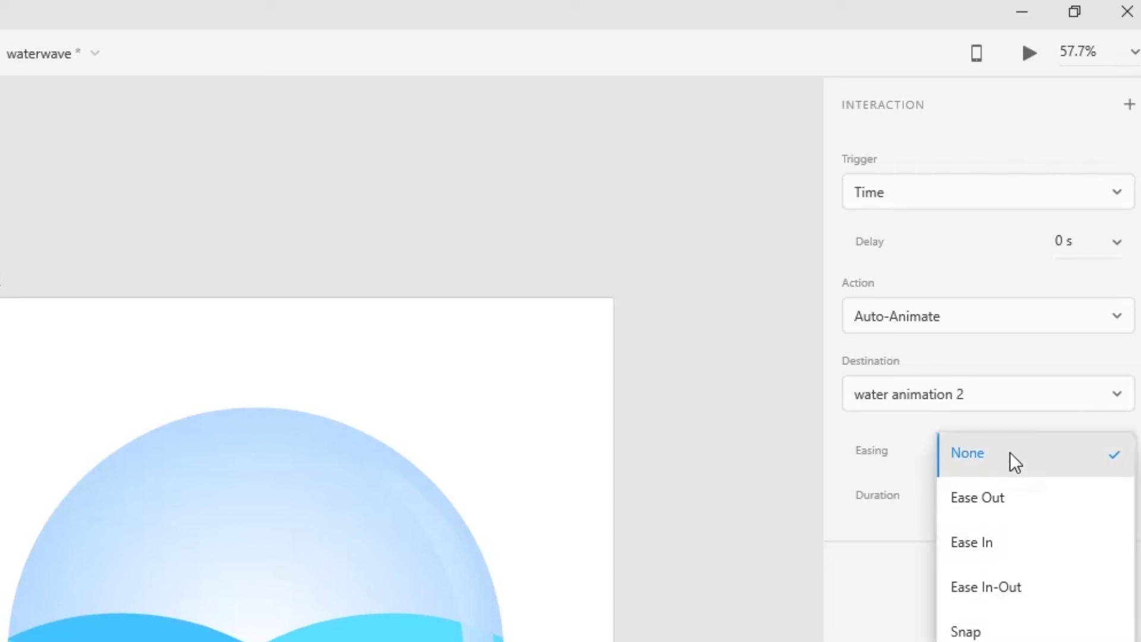
click(1033, 473)
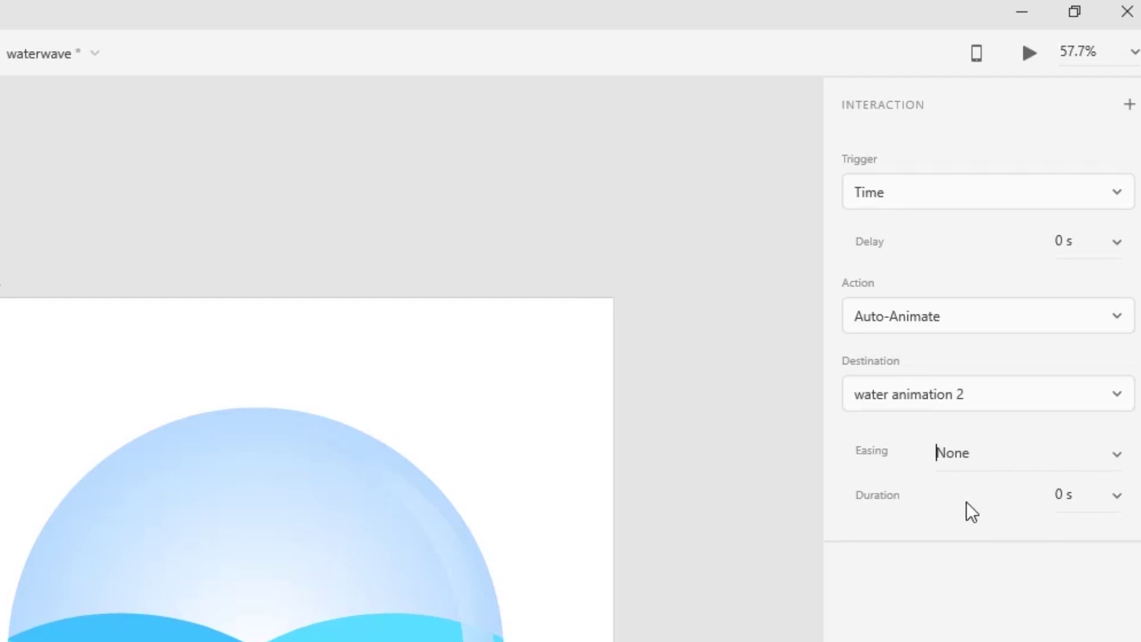
click(1073, 495)
drag(1067, 495, 1036, 494)
text(2.5)
key(Return)
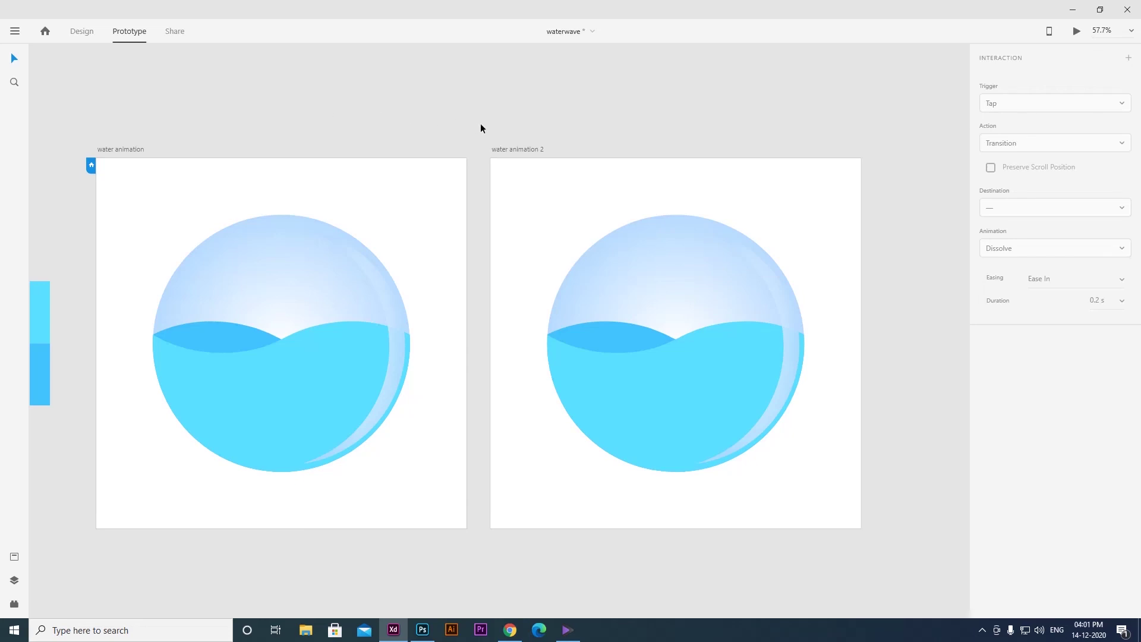
Step: Link water animation 2 back to the water animation artboard and set that transition's duration to 0 s
click(515, 150)
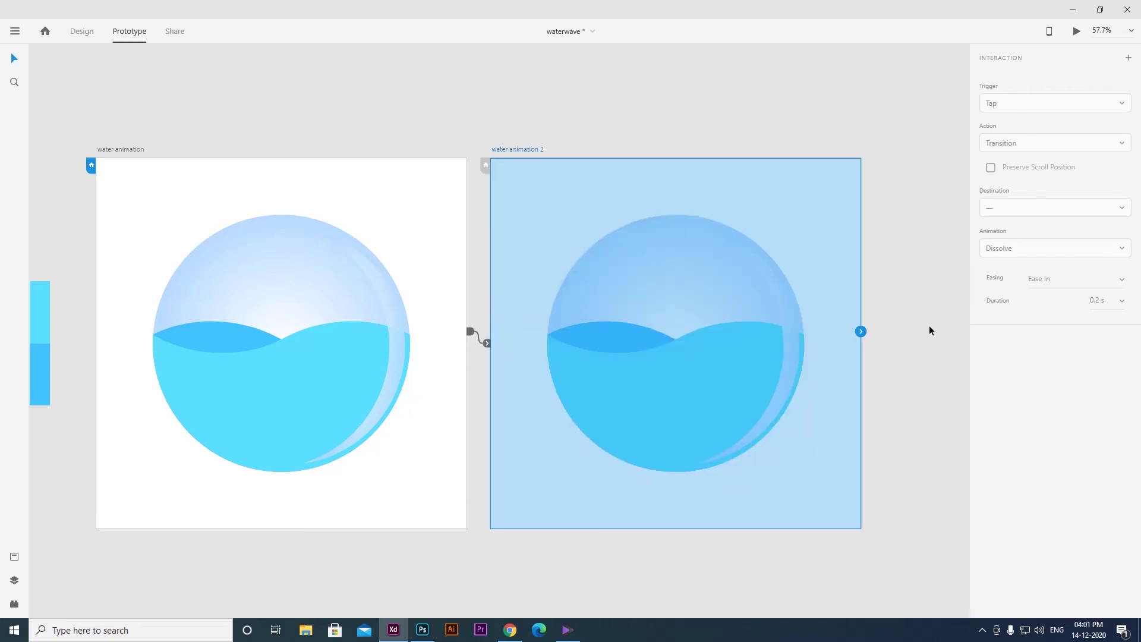
drag(861, 331, 339, 484)
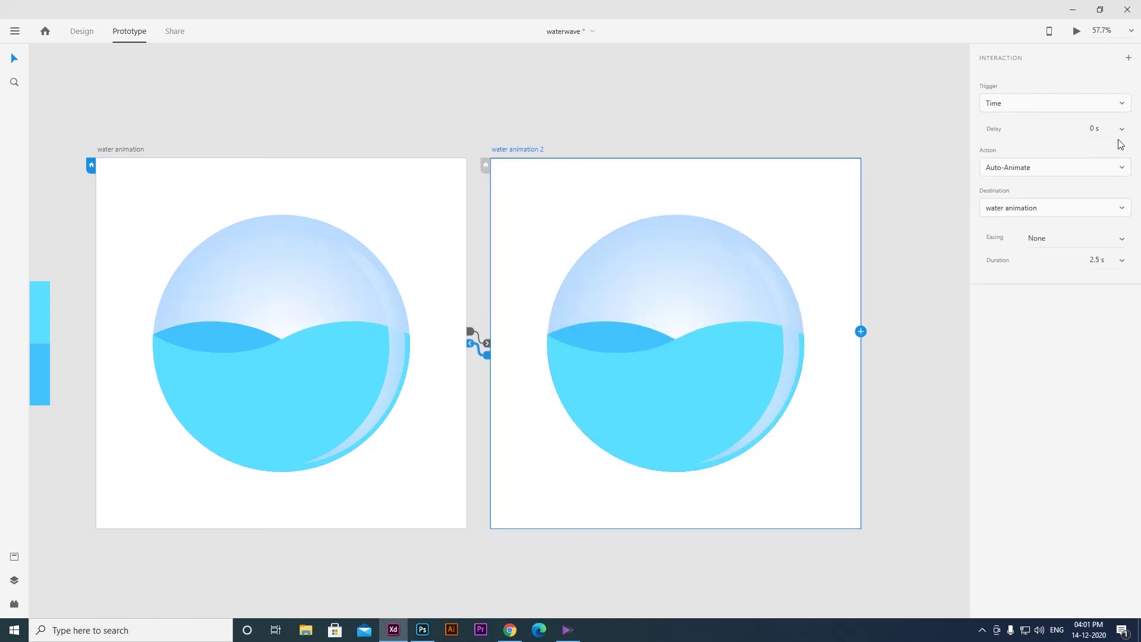
click(1099, 261)
double_click(1101, 261)
drag(1100, 261, 1068, 266)
text(0)
key(Return)
click(933, 260)
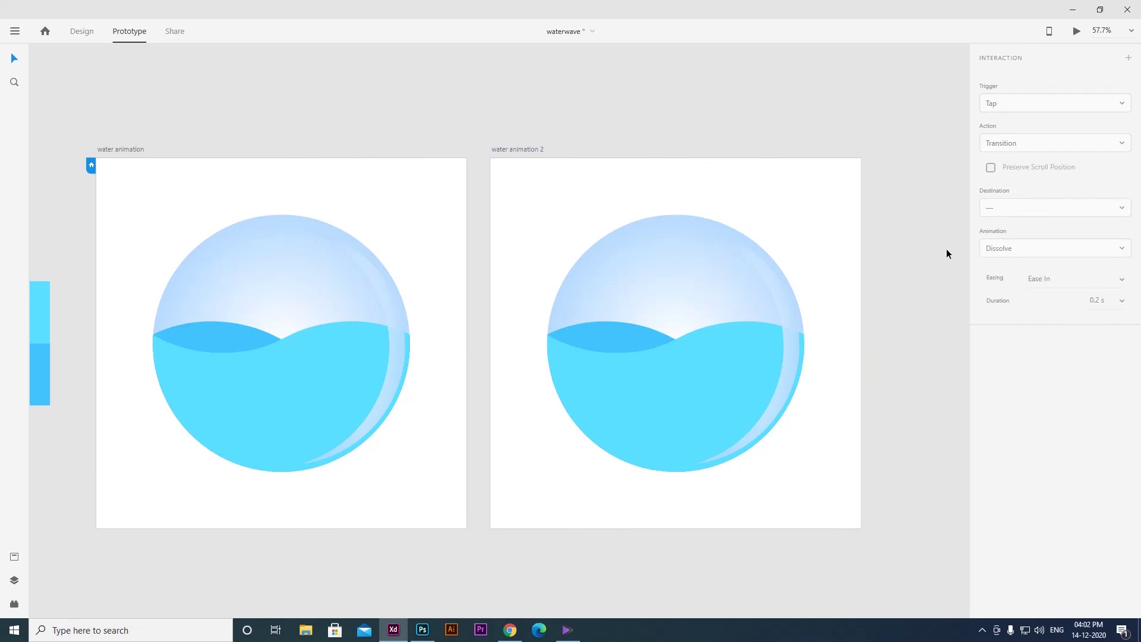
Step: Preview the water wave prototype in the desktop preview
click(1077, 33)
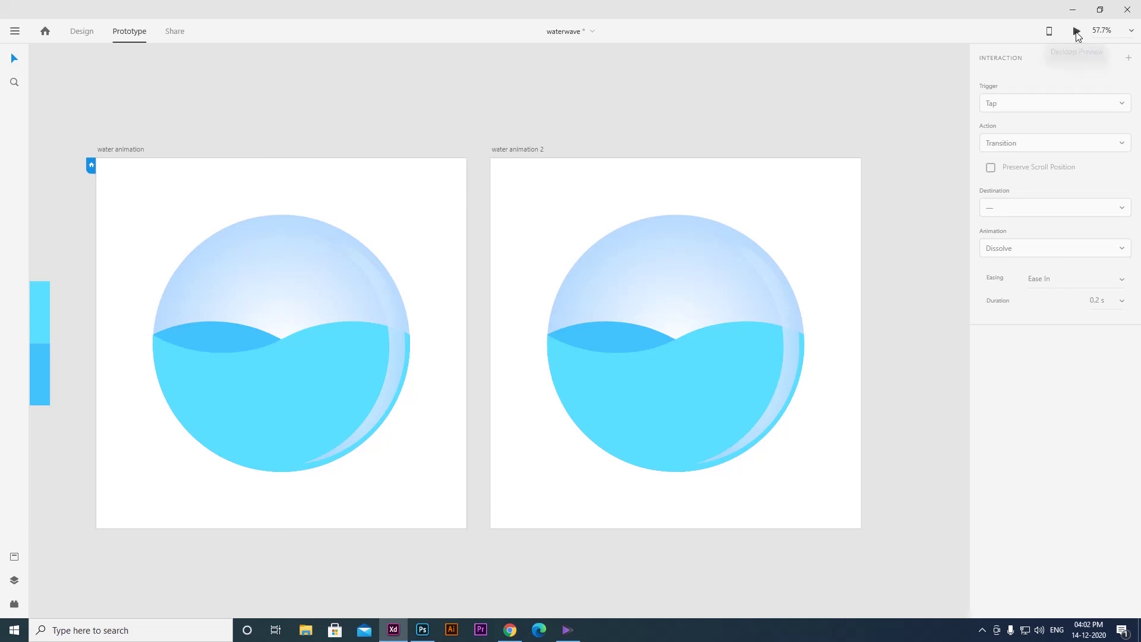